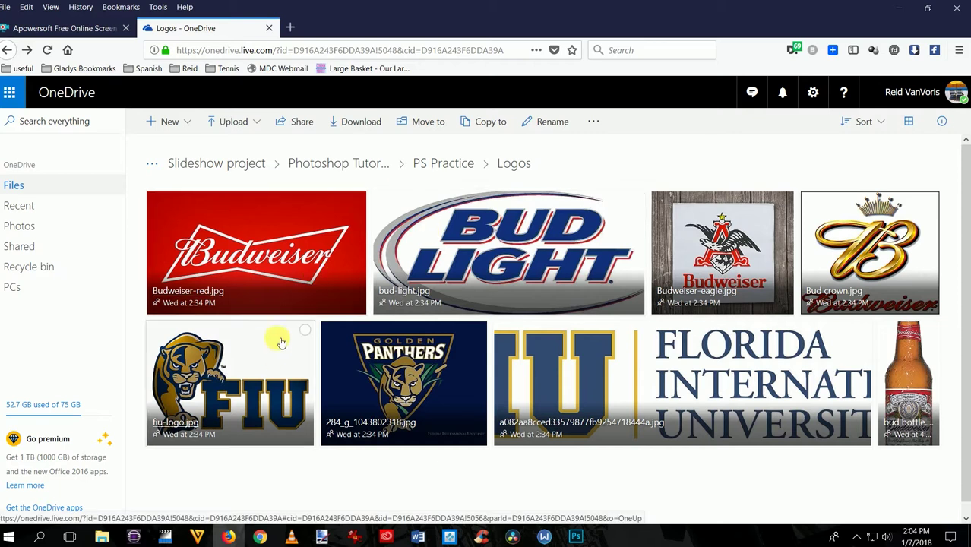
Preview fiu-logo.jpg and Budweiser-red.jpg in the Logos folder to examine their backgrounds.
left_click(278, 357)
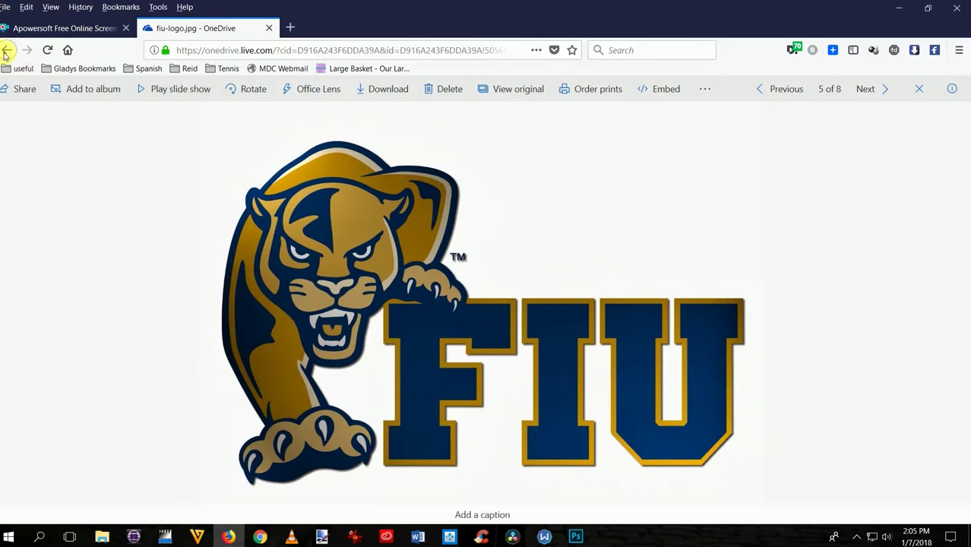
left_click(6, 51)
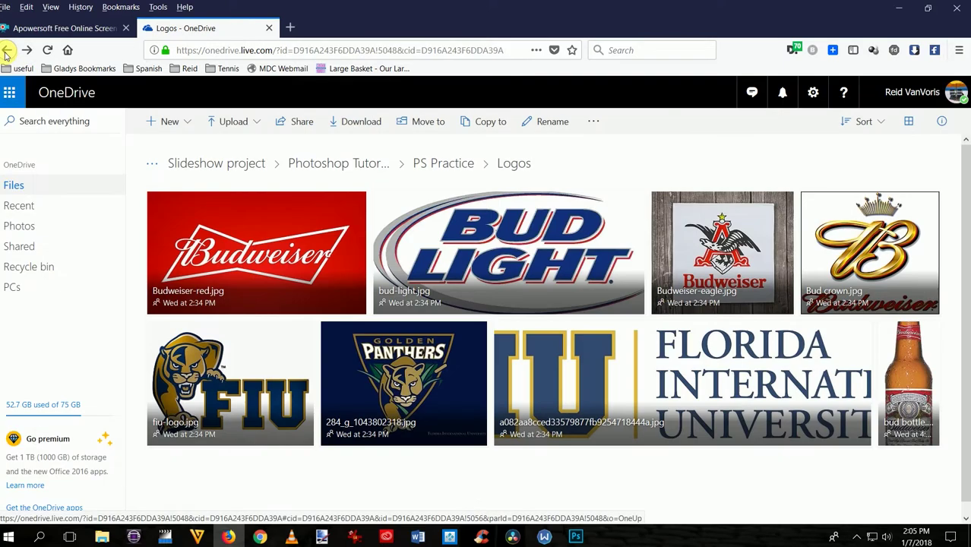
left_click(266, 223)
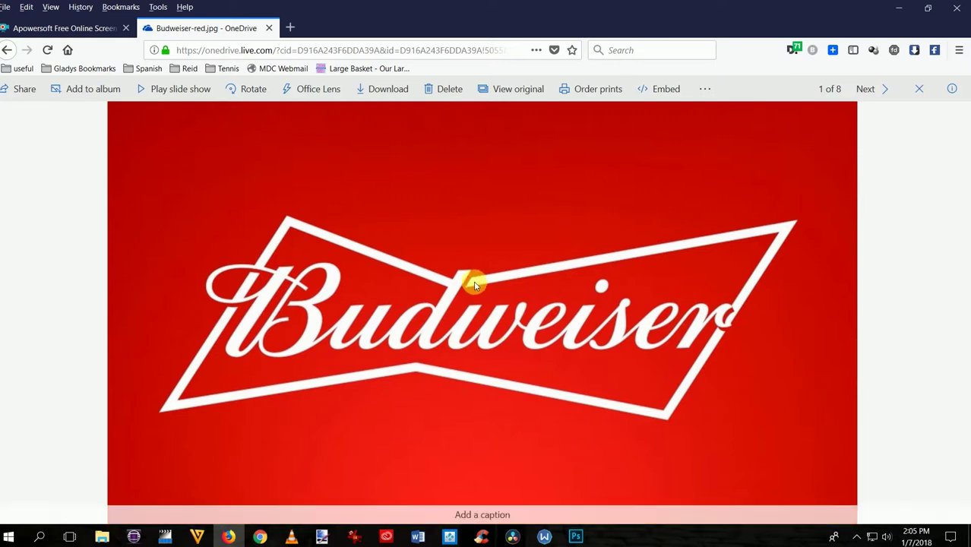
left_click(6, 50)
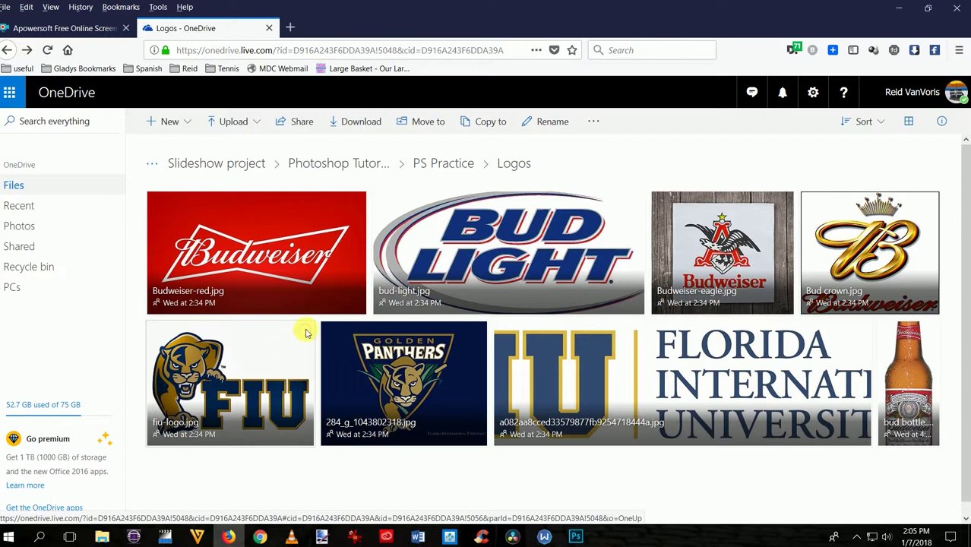
Download fiu-logo.jpg, opening it with Adobe Photoshop CC 2018, and hide Photoshop's Timeline panel.
left_click(306, 332)
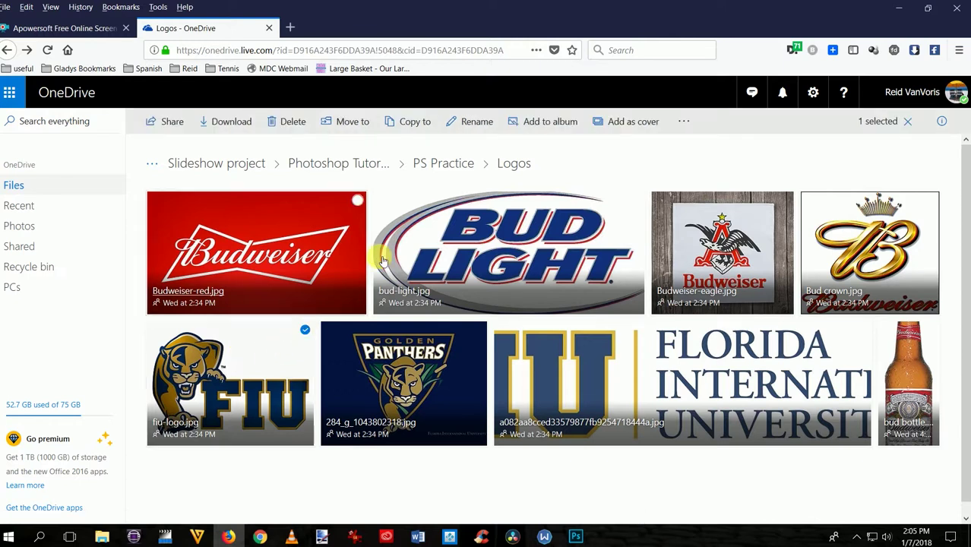
left_click(240, 129)
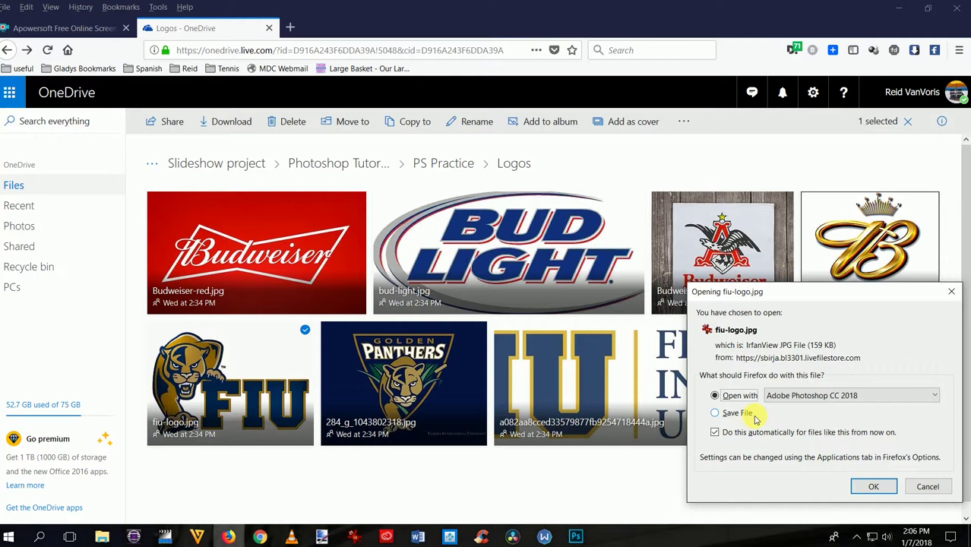
left_click(871, 487)
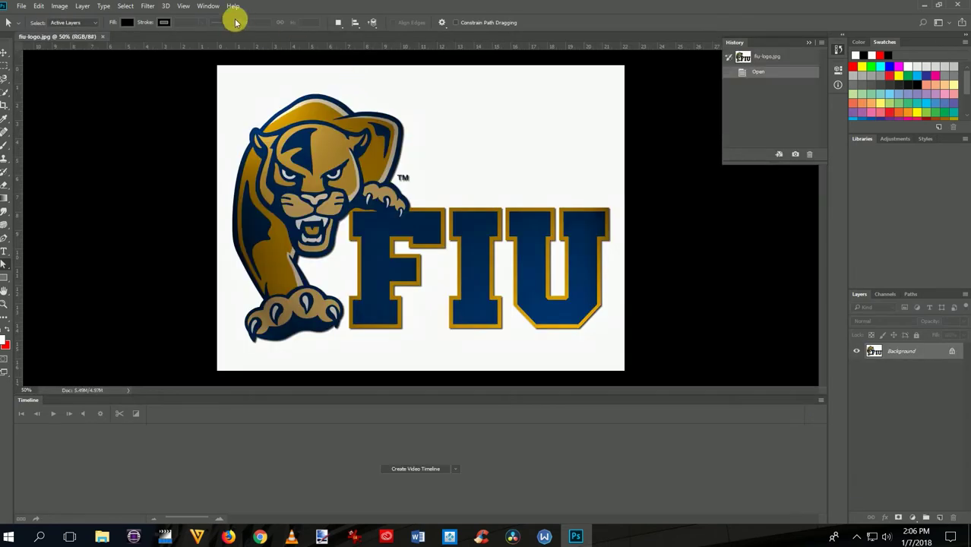
left_click(209, 6)
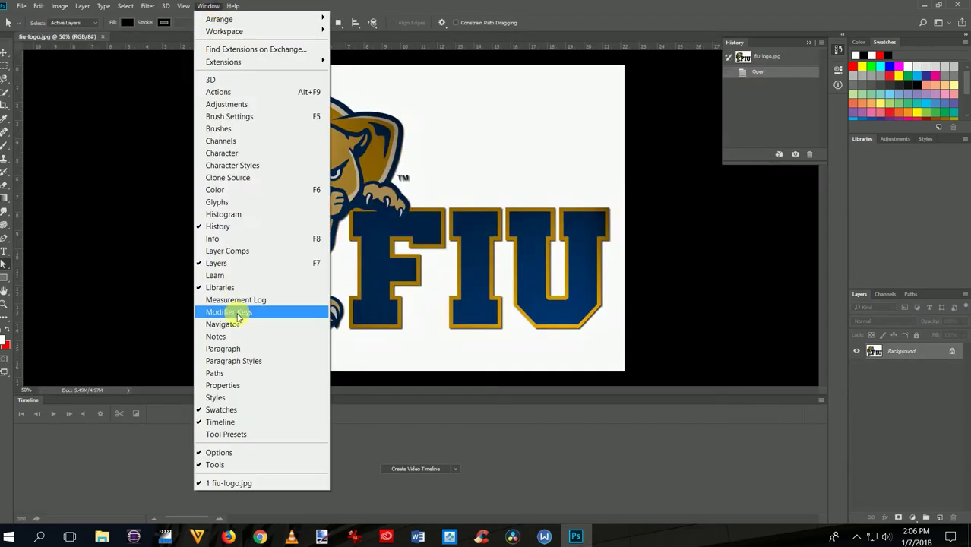
left_click(236, 422)
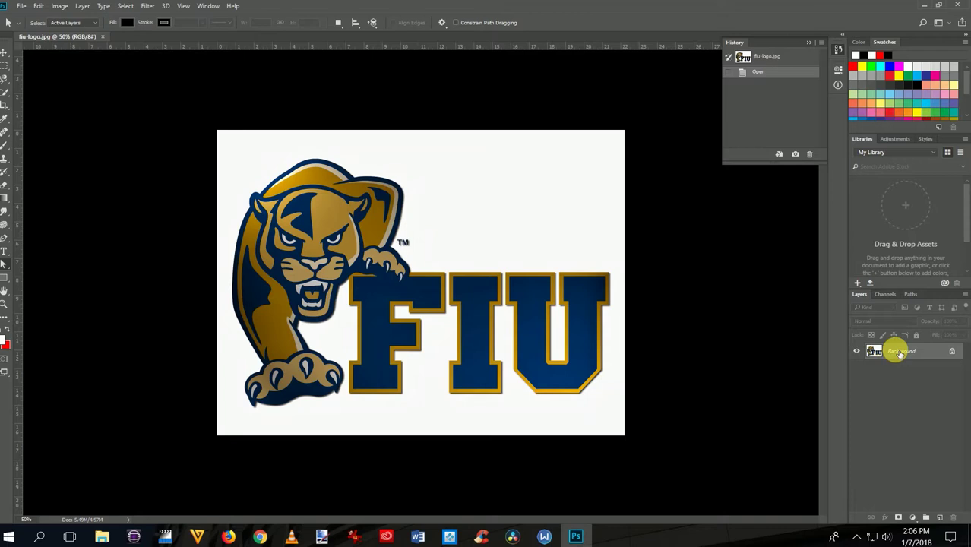
Duplicate the Background layer and hide the original Background.
key("ctrl+j")
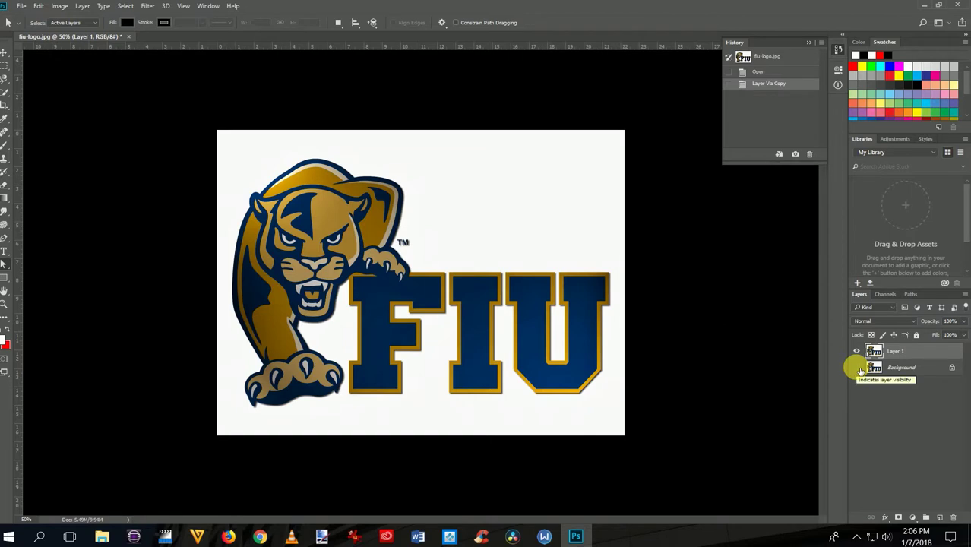
left_click(858, 368)
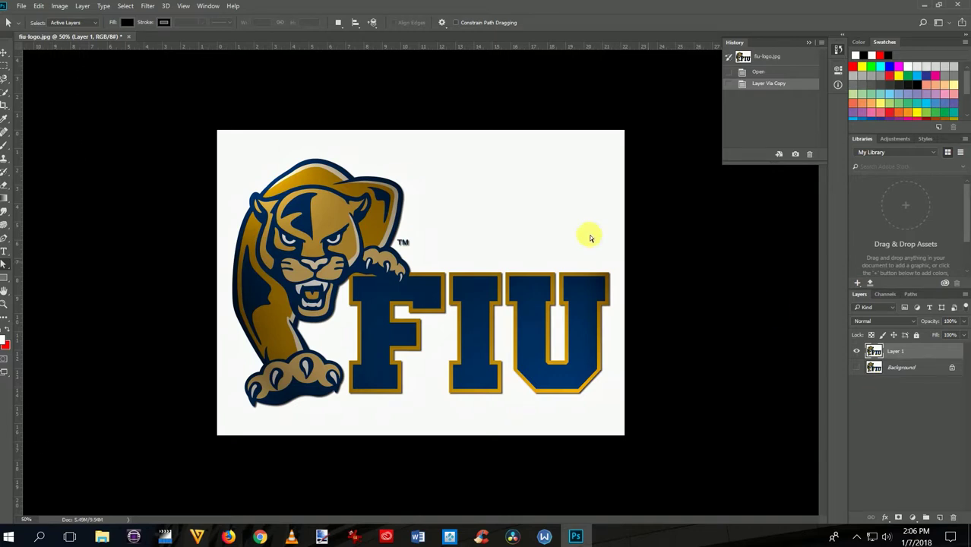
Delete the white area around the FIU logo on Layer 1 using the Magic Wand at tolerance 32, and deselect.
left_click(5, 95)
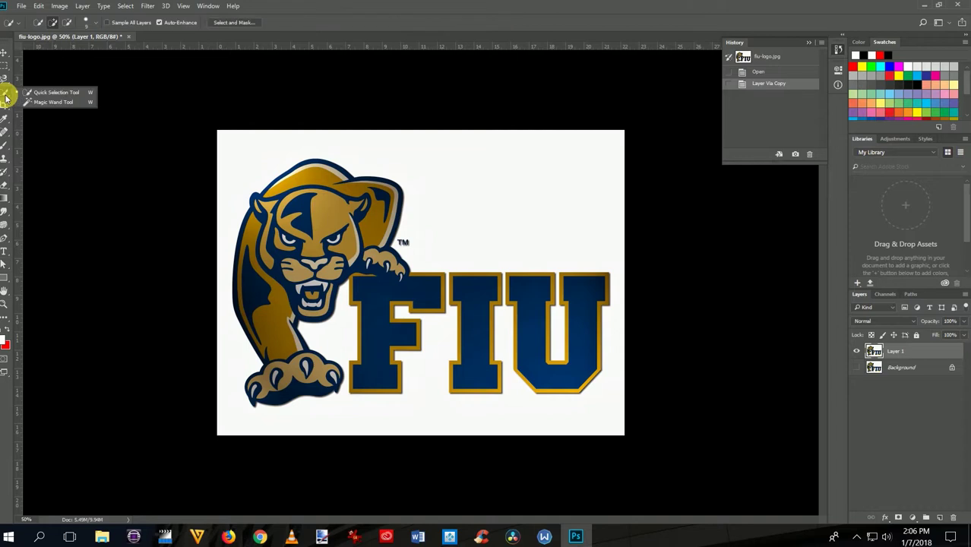
left_click(67, 105)
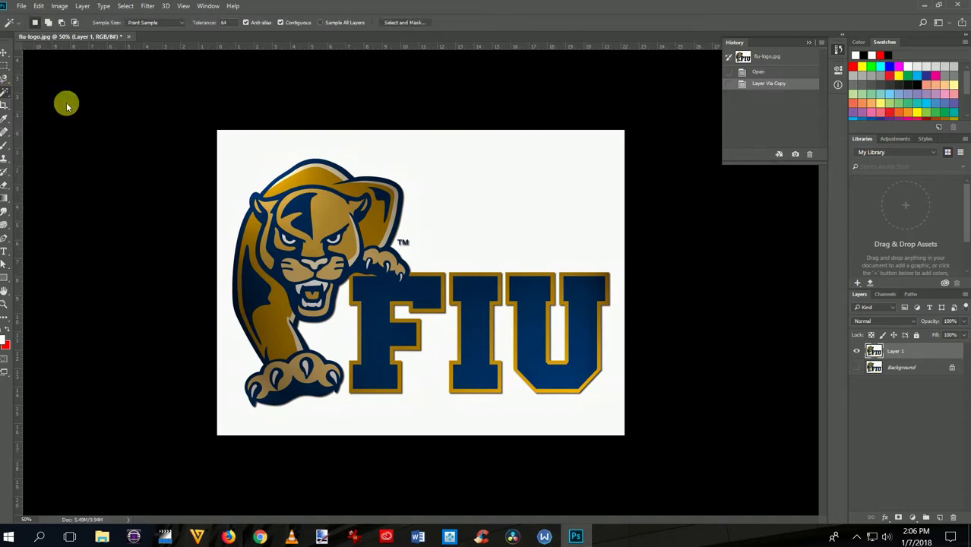
left_click(232, 29)
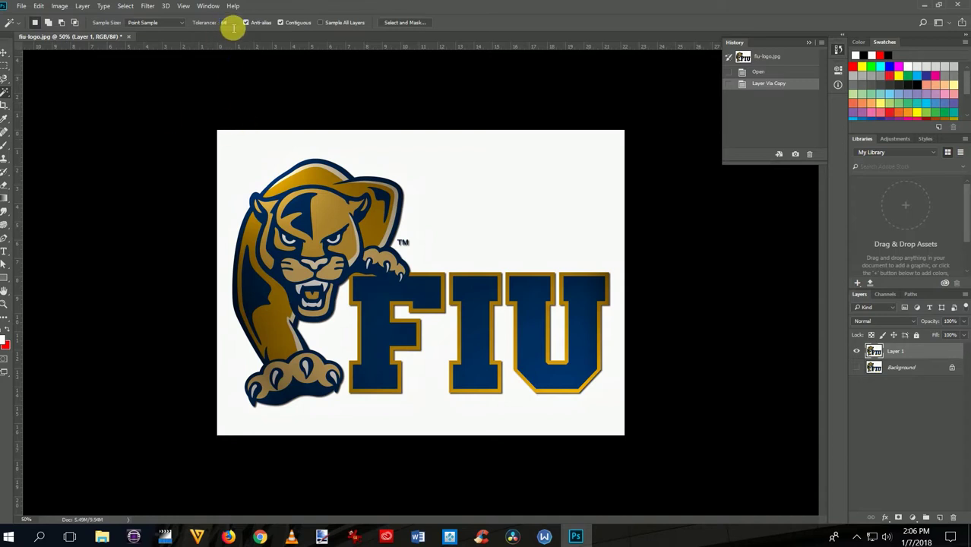
type("100")
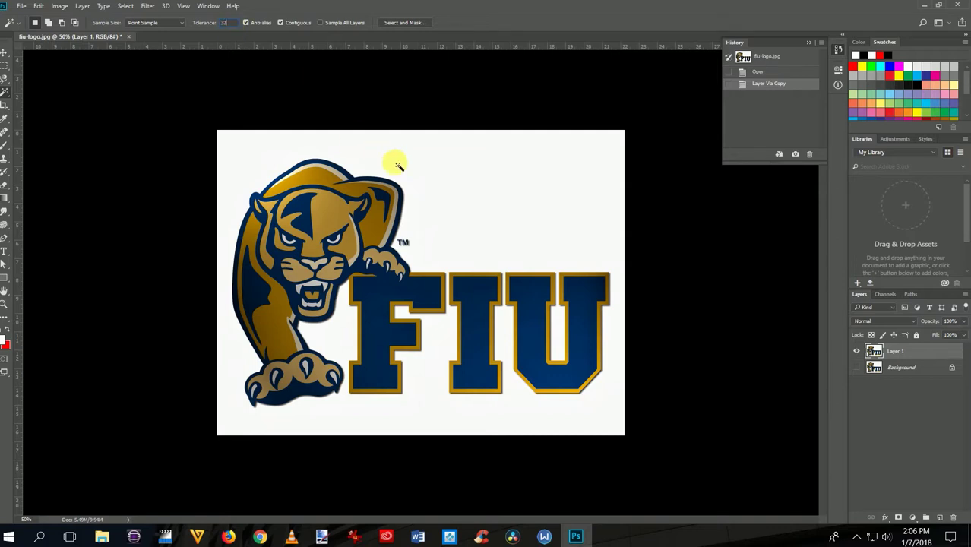
left_click(448, 186)
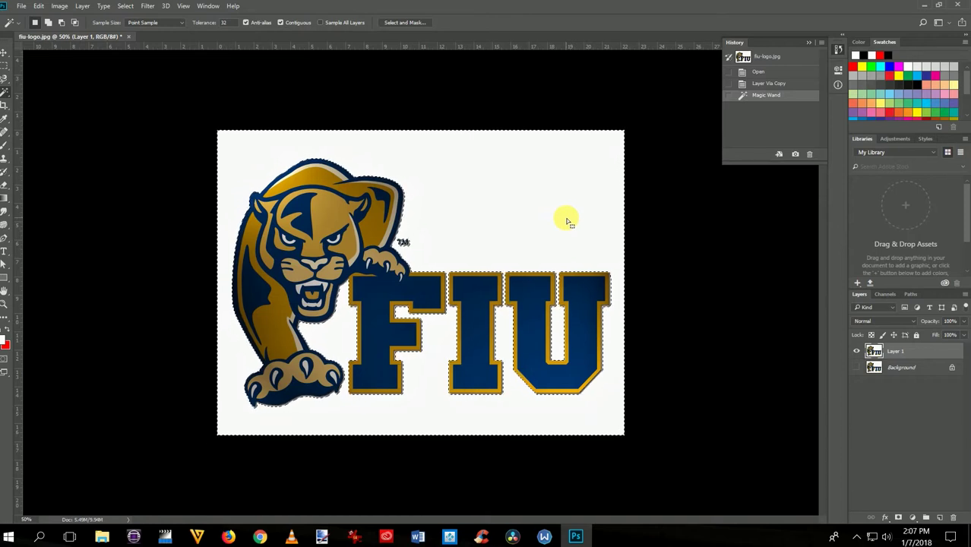
key("Delete")
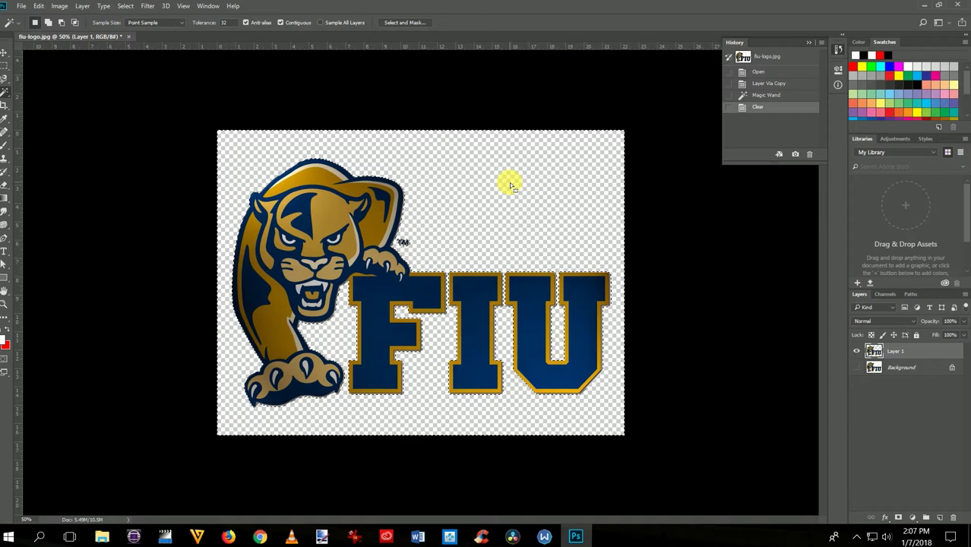
key("ctrl+d")
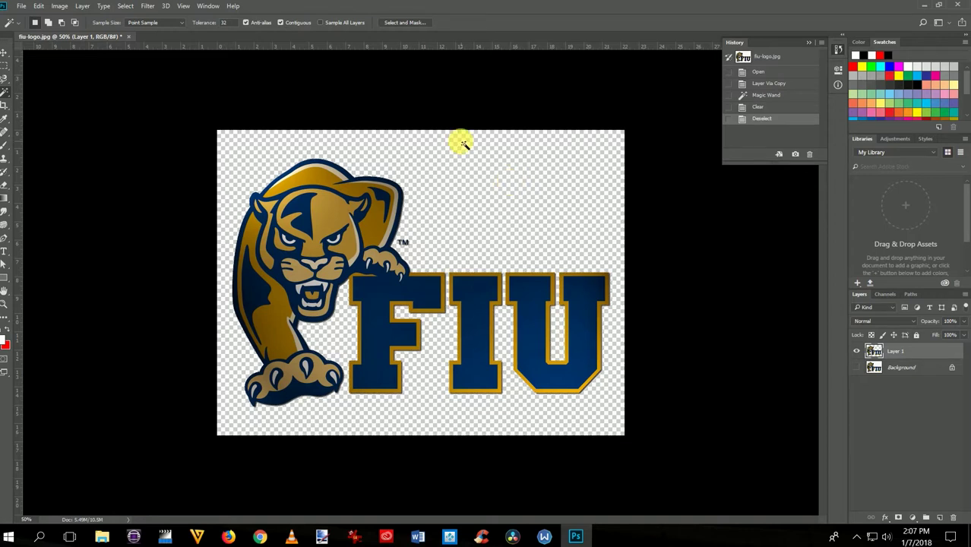
left_click(126, 6)
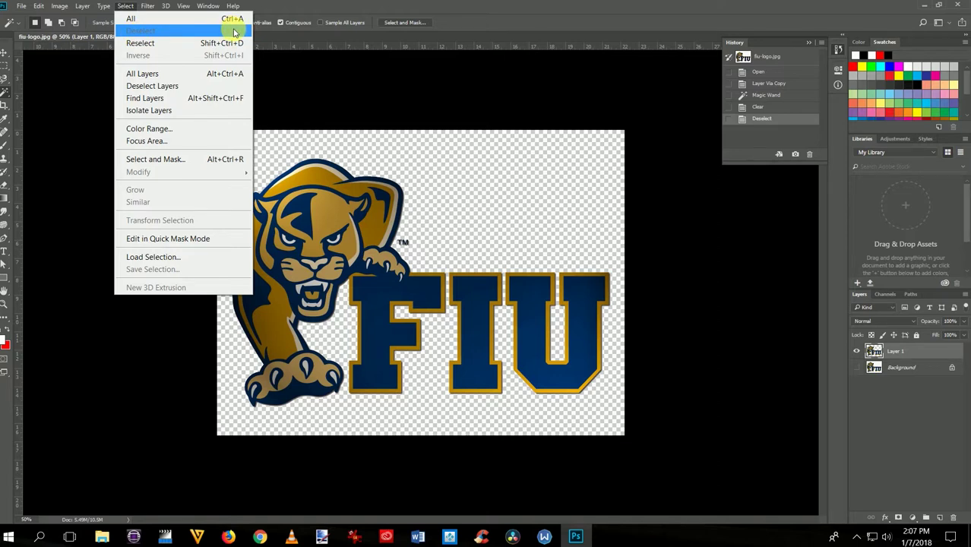
left_click(314, 82)
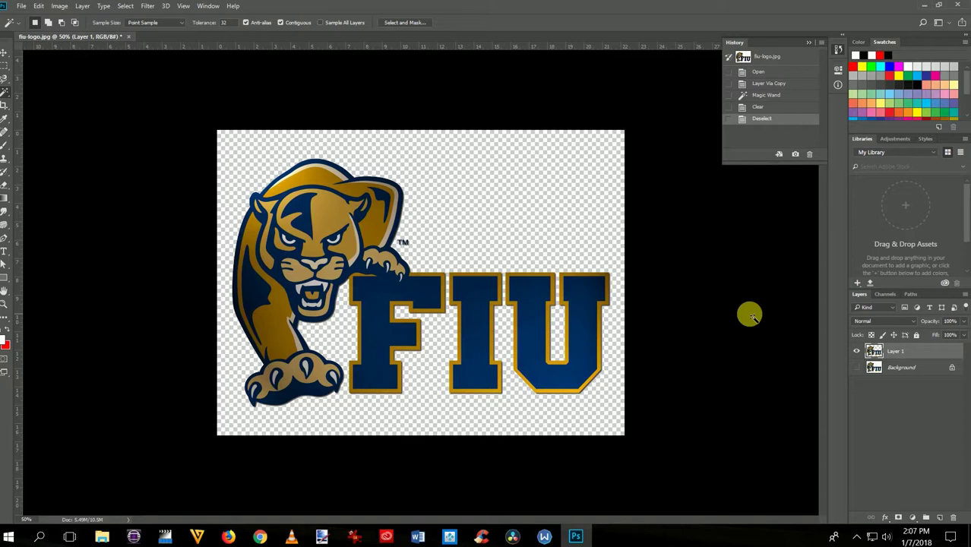
Compare the original Background with the cut-out on Layer 1 by toggling each layer's visibility.
left_click(857, 351)
left_click(858, 367)
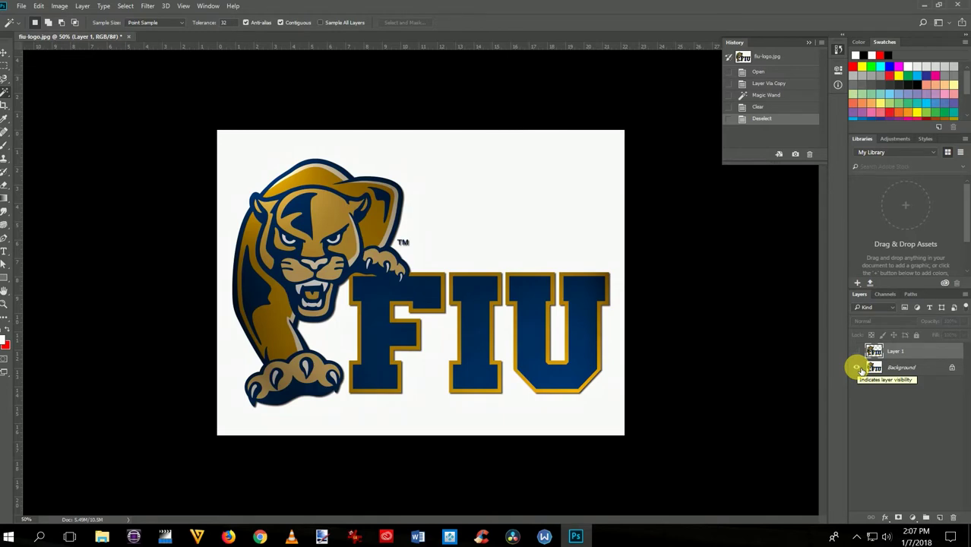
left_click(858, 368)
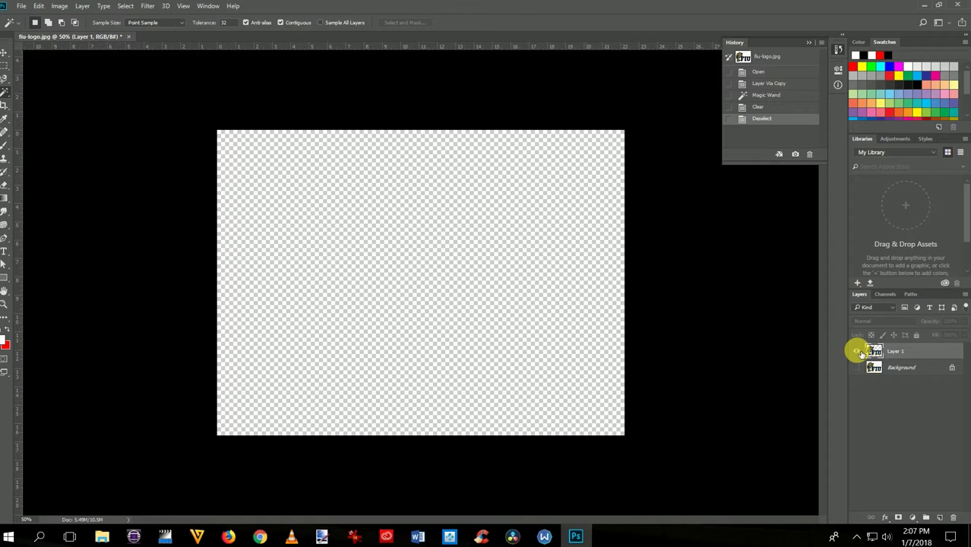
left_click(858, 351)
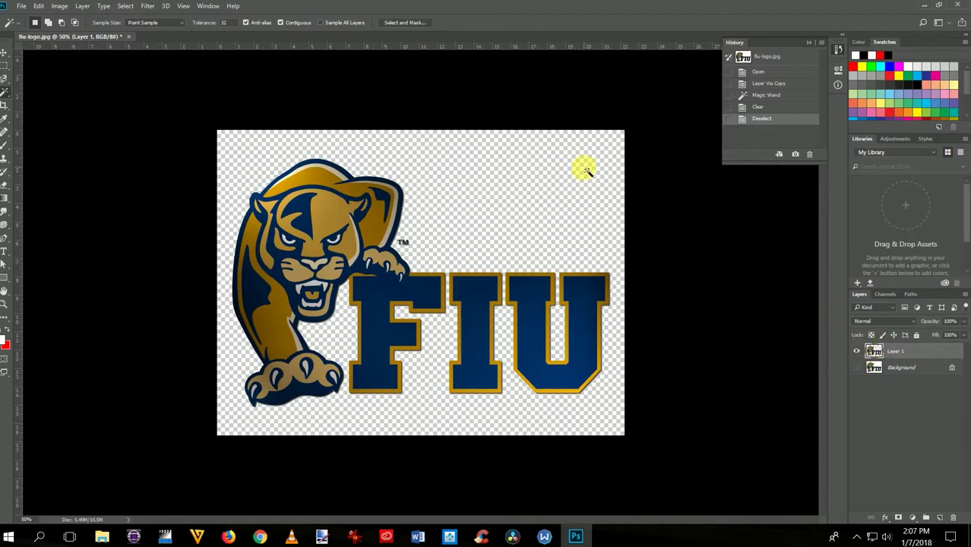
Try to quick-export the cut-out logo as a PNG named "fiu-logo transparent.png".
left_click(20, 7)
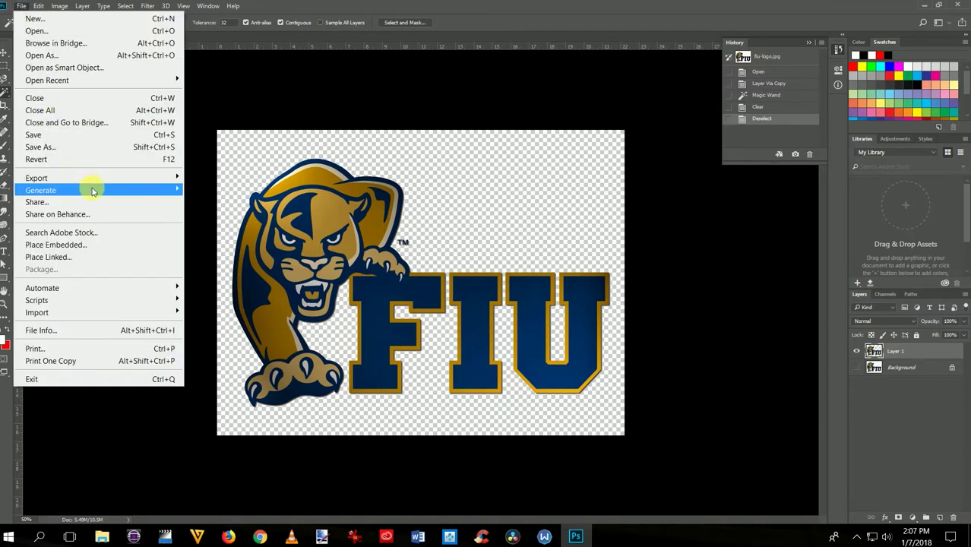
mouse_move(92, 180)
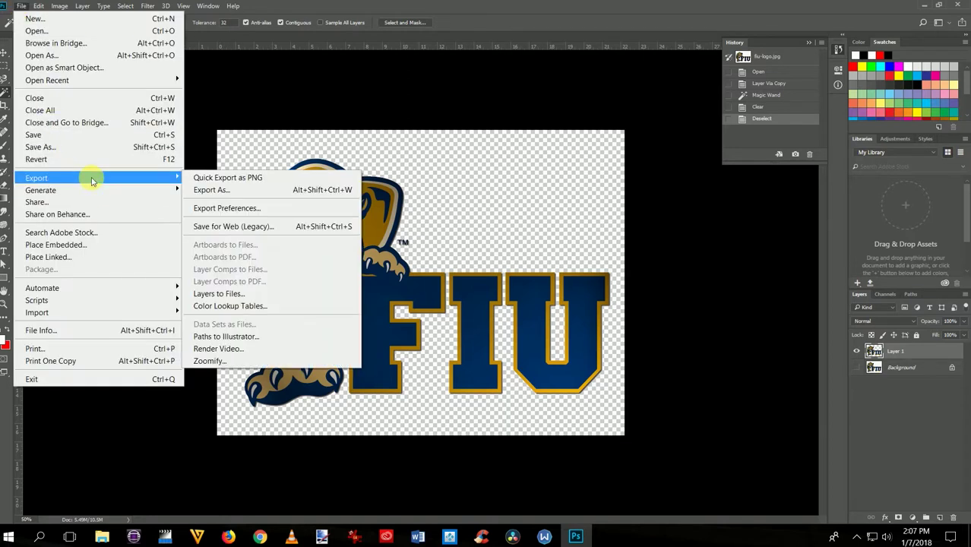
left_click(195, 178)
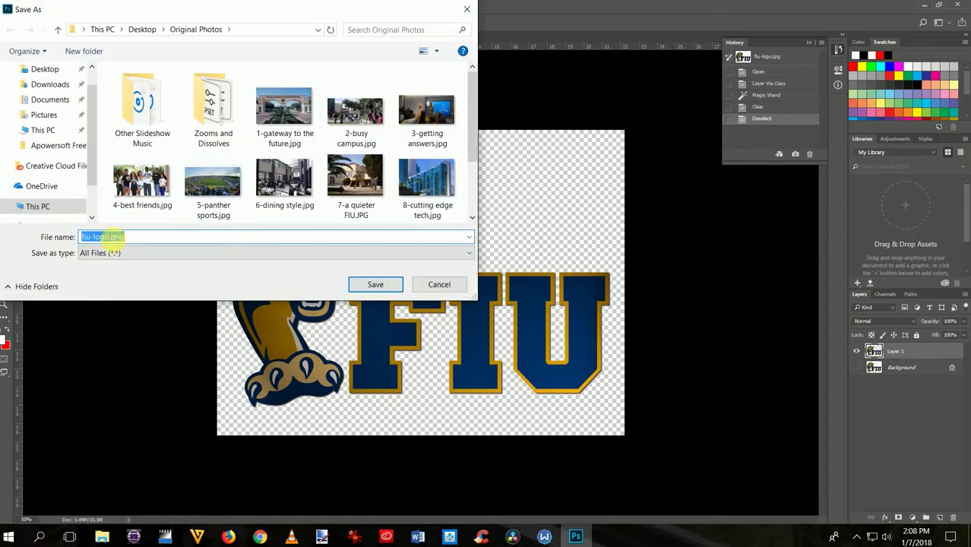
left_click(109, 236)
type("transp")
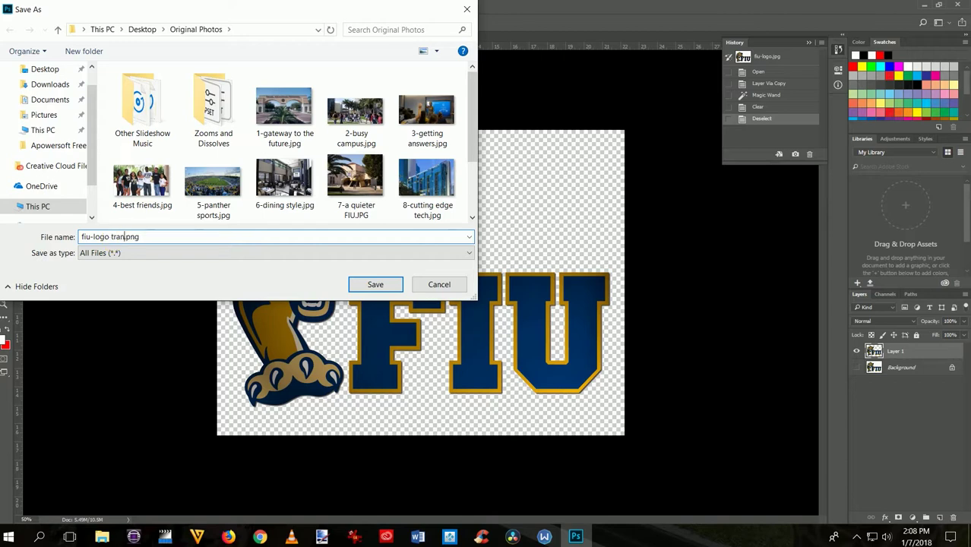
type("arent")
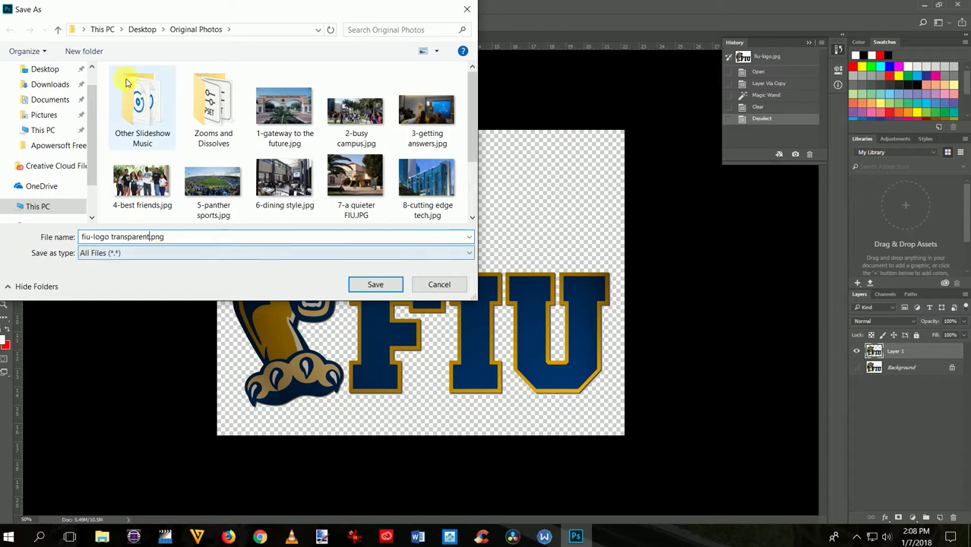
left_click(425, 286)
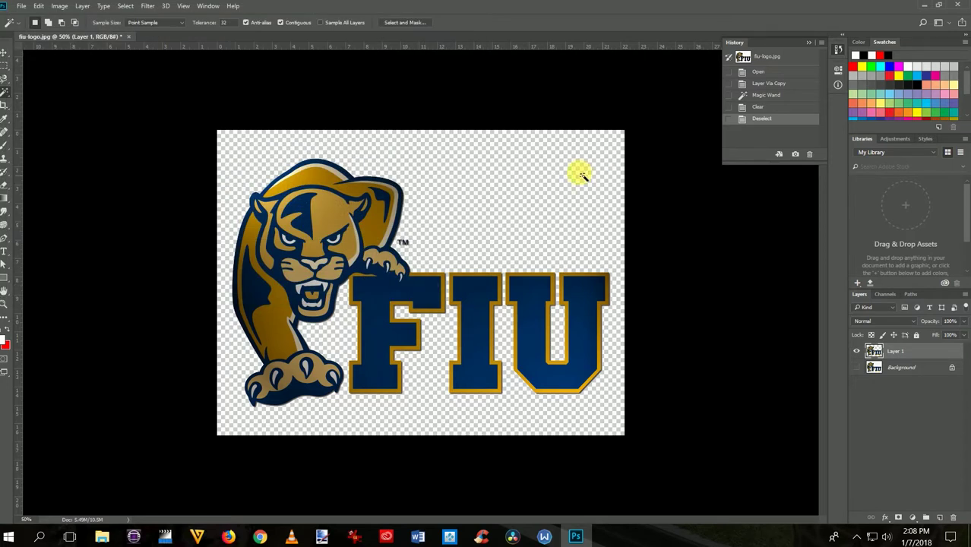
Close the fiu-logo.jpg document without saving its changes.
left_click(129, 36)
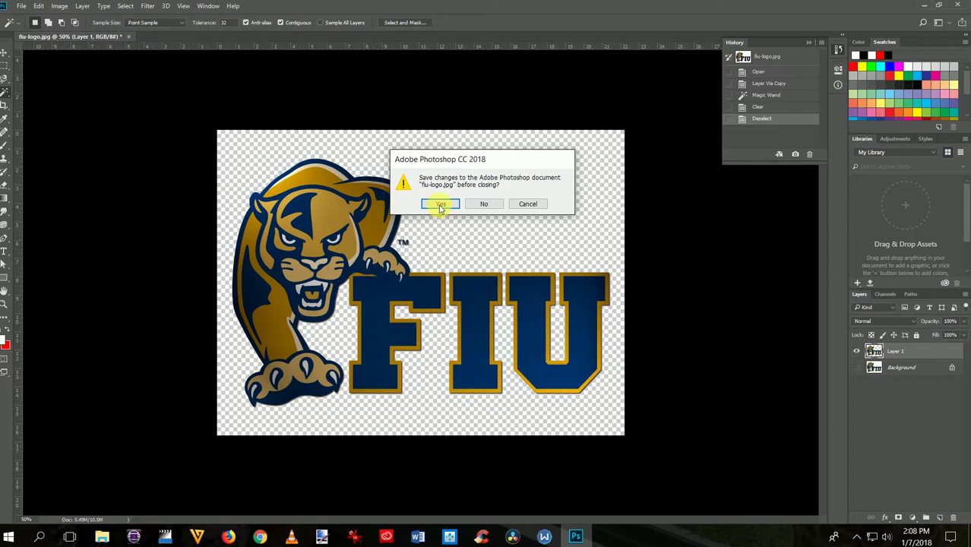
left_click(483, 205)
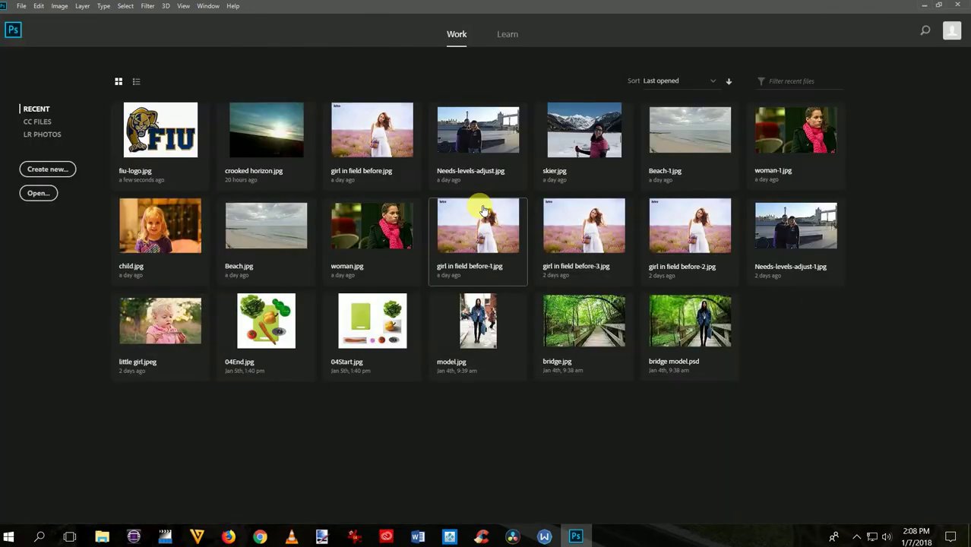
Switch to OneDrive in Firefox, select only bud-light.jpg in the Logos folder, and download it to open in Adobe Photoshop CC 2018.
key("alt+Tab")
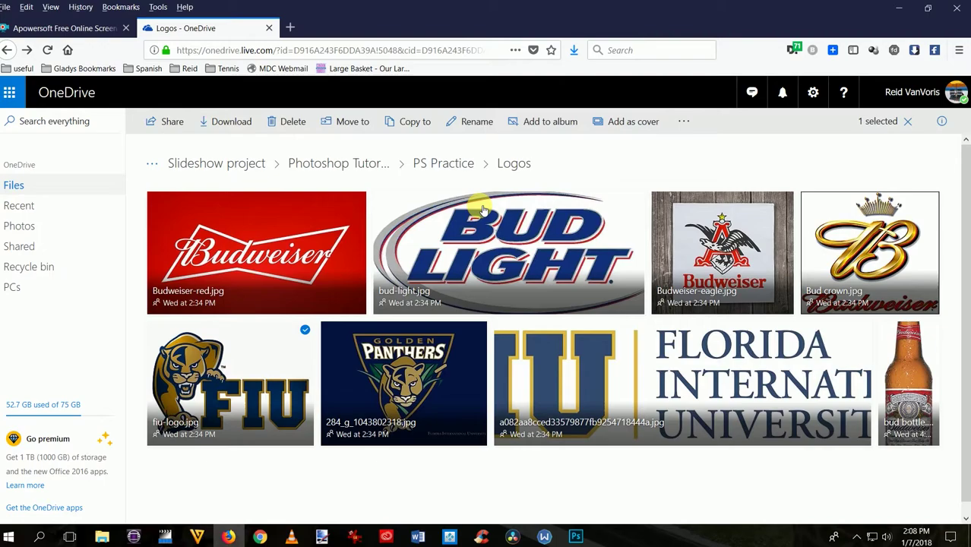
left_click(303, 329)
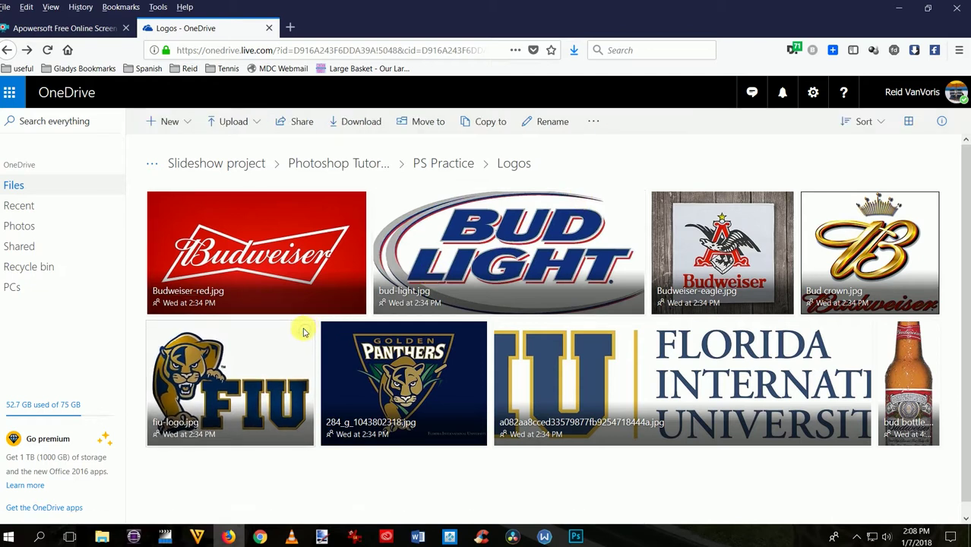
left_click(635, 204)
left_click(634, 204)
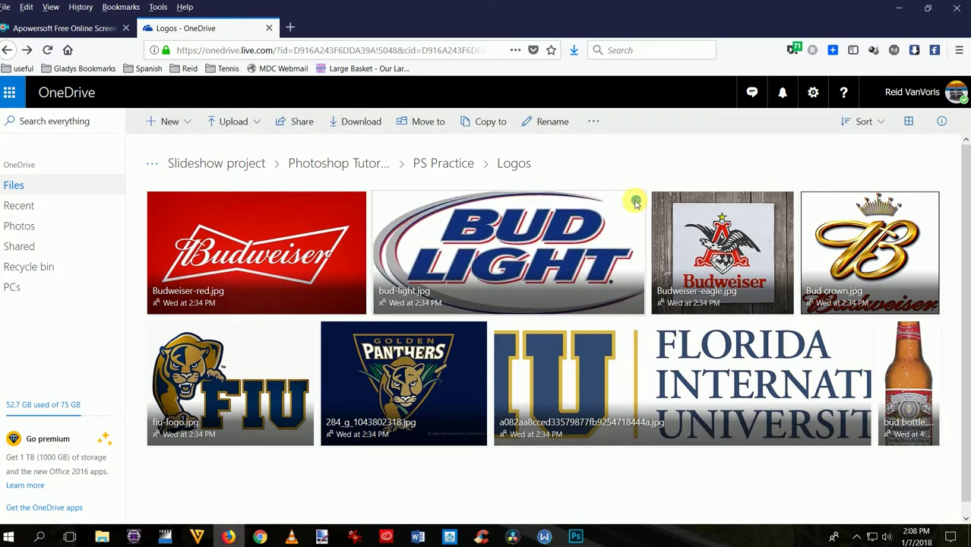
left_click(634, 202)
left_click(237, 126)
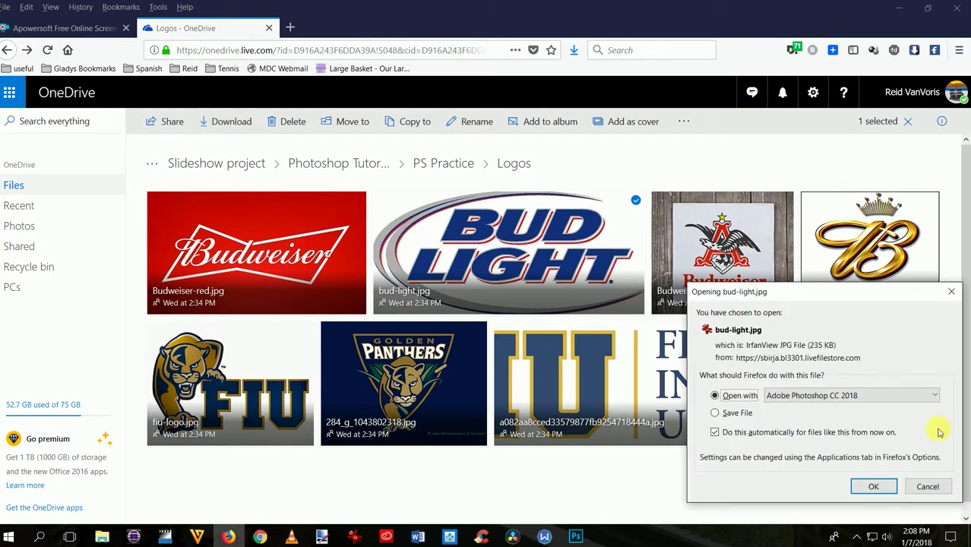
left_click(882, 487)
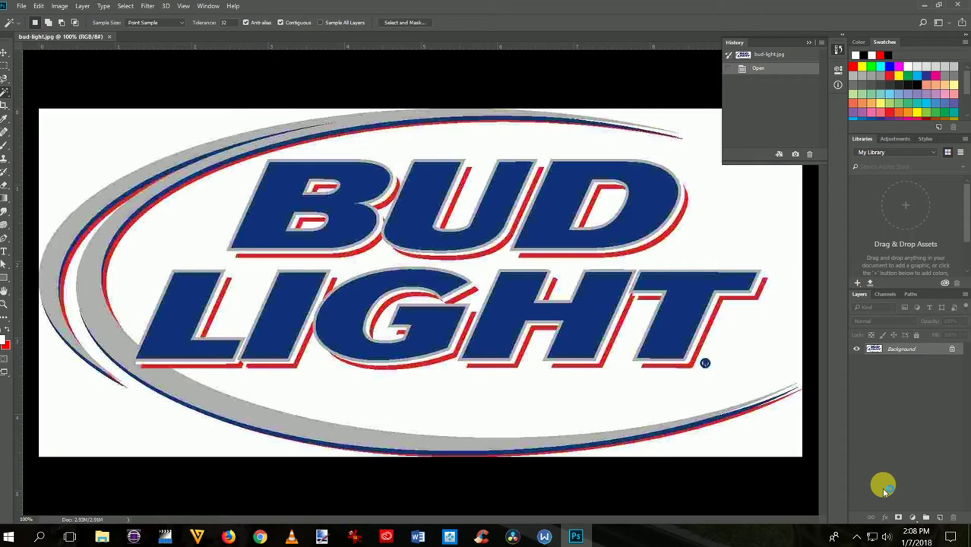
Duplicate the Background layer of bud-light.jpg and hide the original Background.
left_click(809, 42)
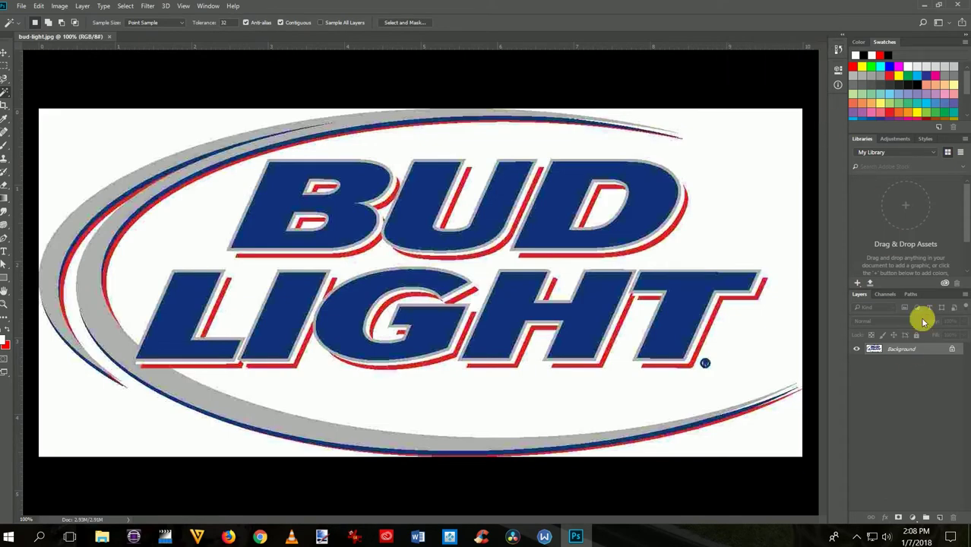
left_click_drag(904, 352, 904, 352)
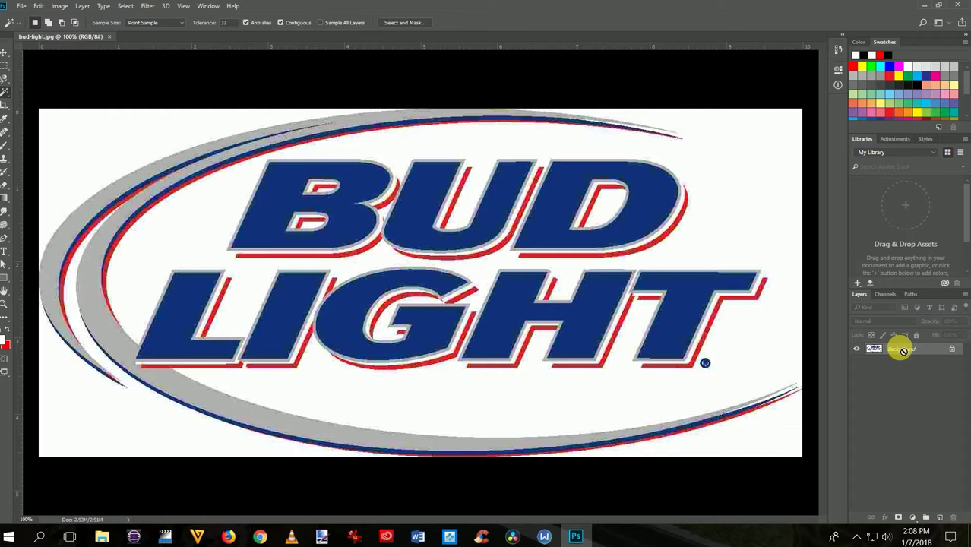
key("ctrl+j")
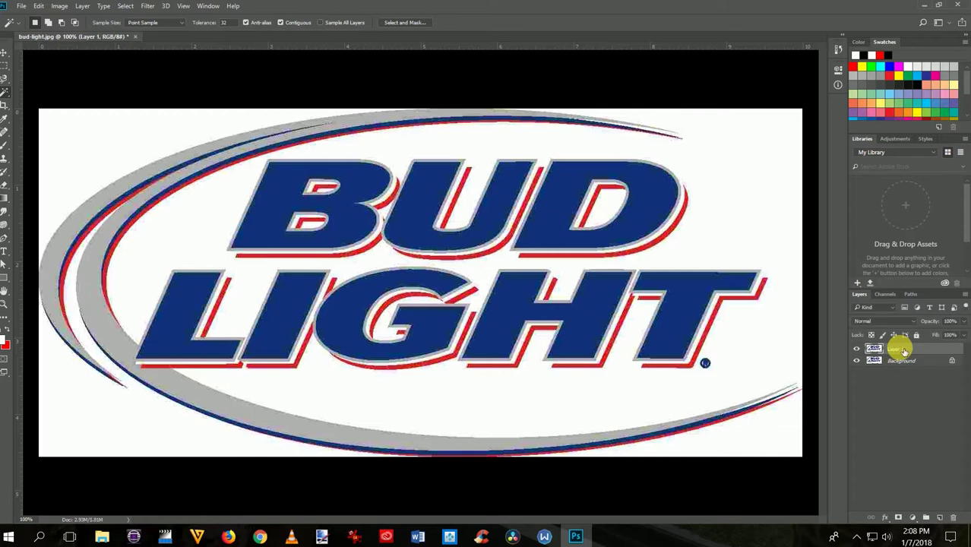
left_click(858, 361)
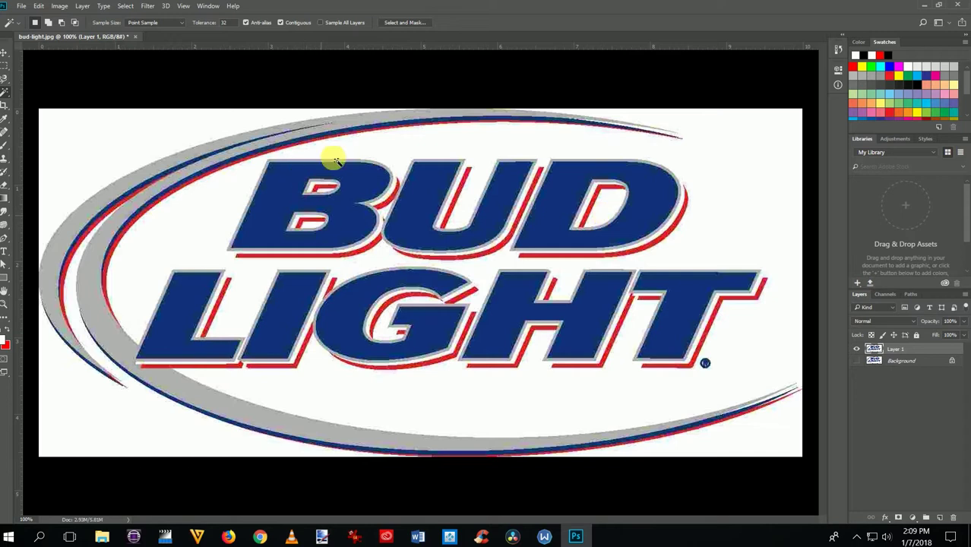
Magic Wand the white area around the lettering on Layer 1, extend the selection to similar pixels, delete it, and deselect.
left_click(198, 235)
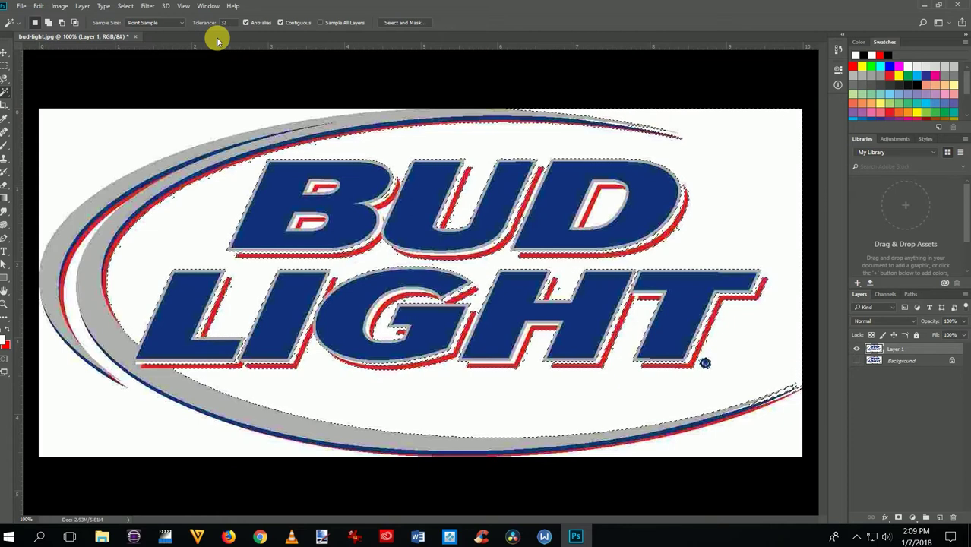
left_click(128, 6)
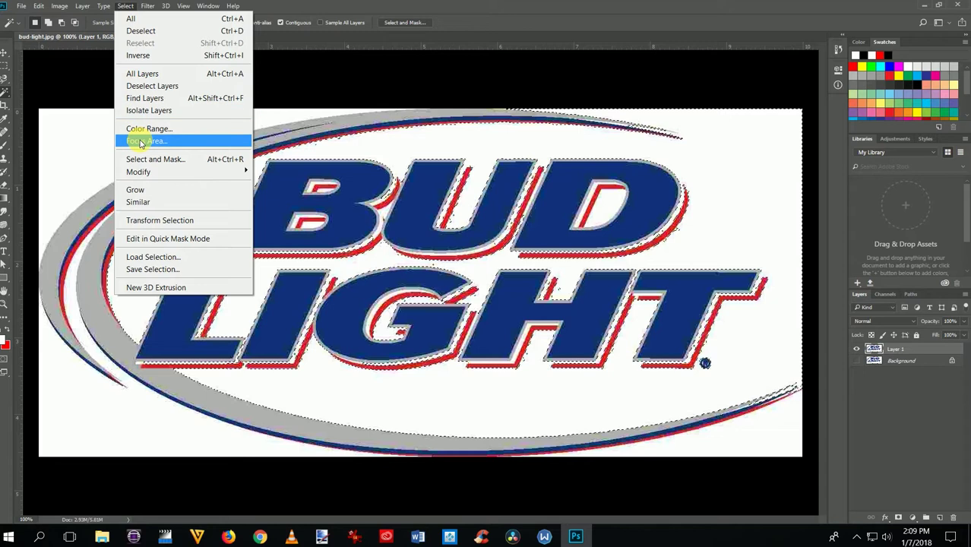
left_click(152, 202)
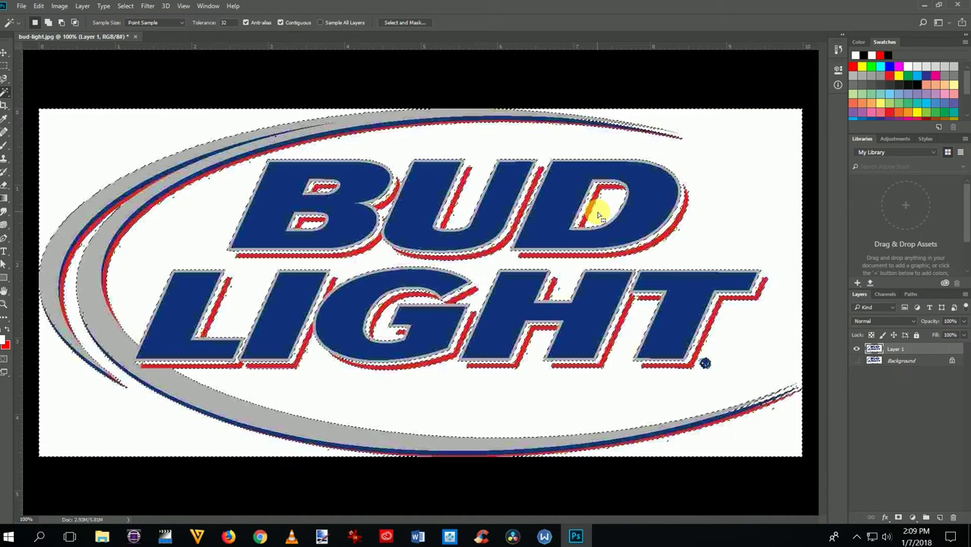
key("Delete")
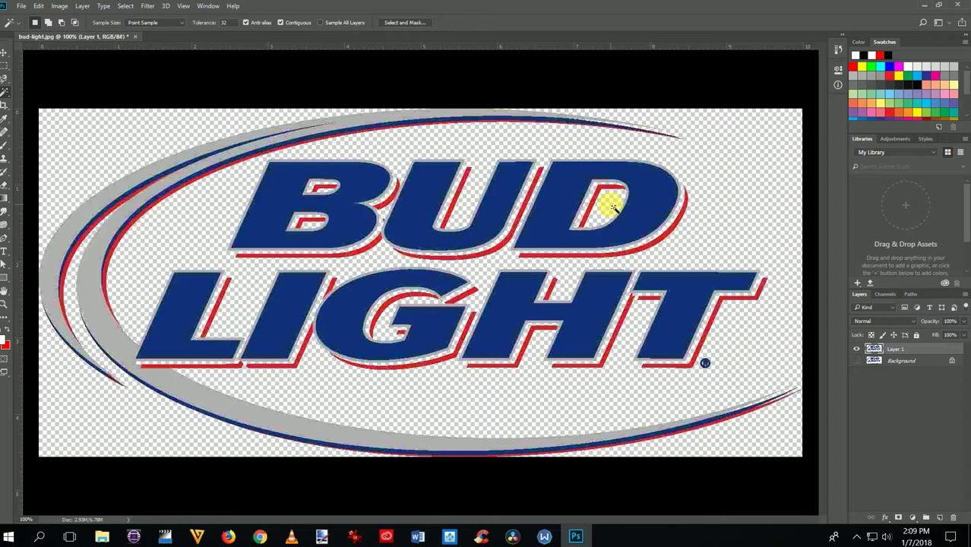
Add a Drop Shadow layer style to the cut-out logo on Layer 1 with the angle at 120°.
left_click(82, 6)
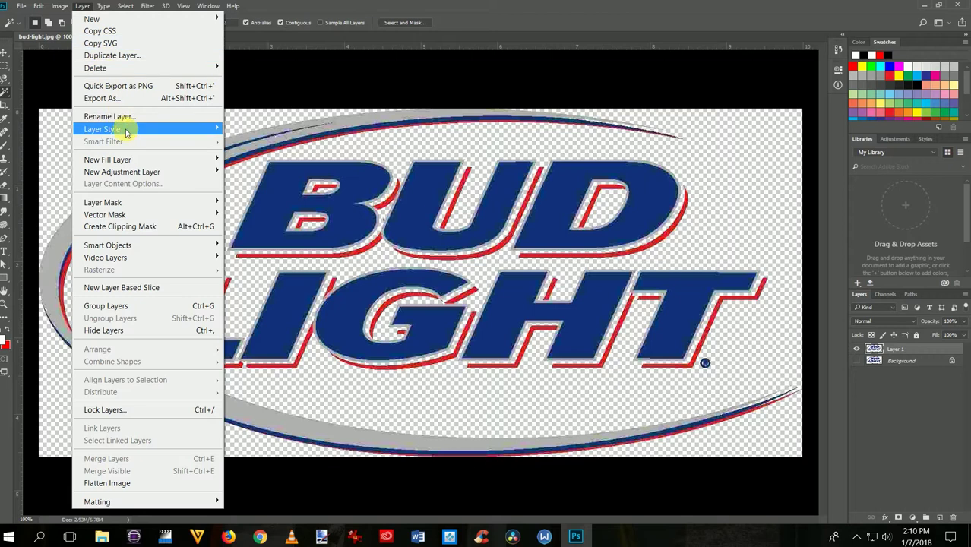
mouse_move(129, 129)
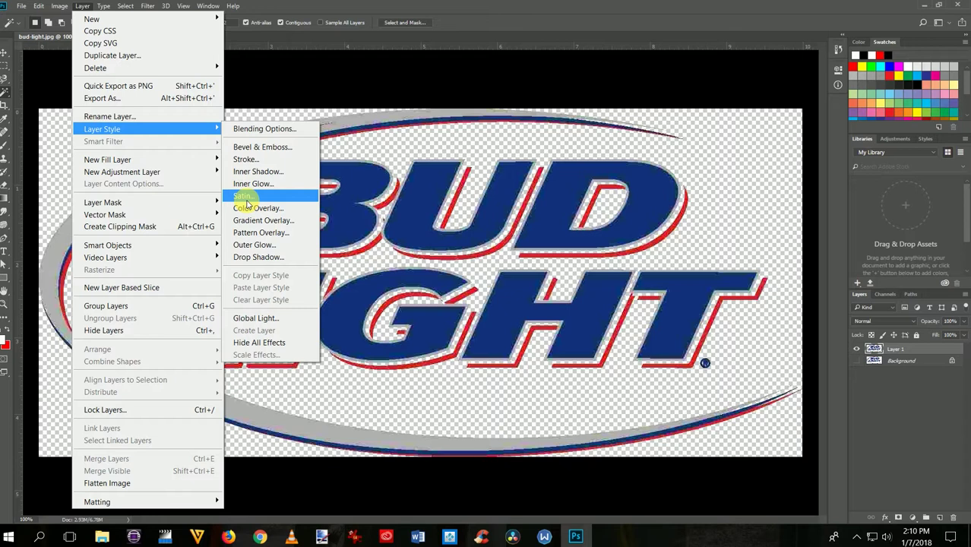
left_click(251, 258)
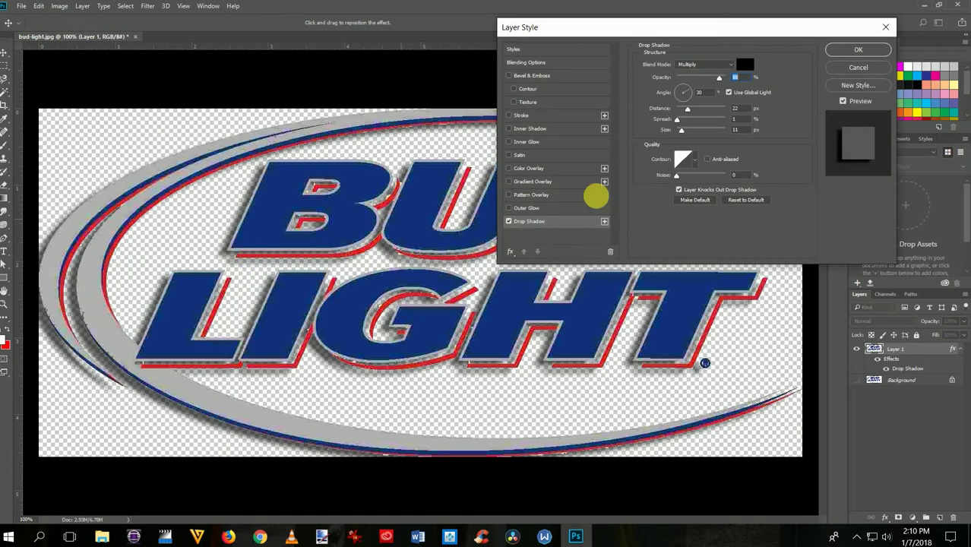
left_click(681, 91)
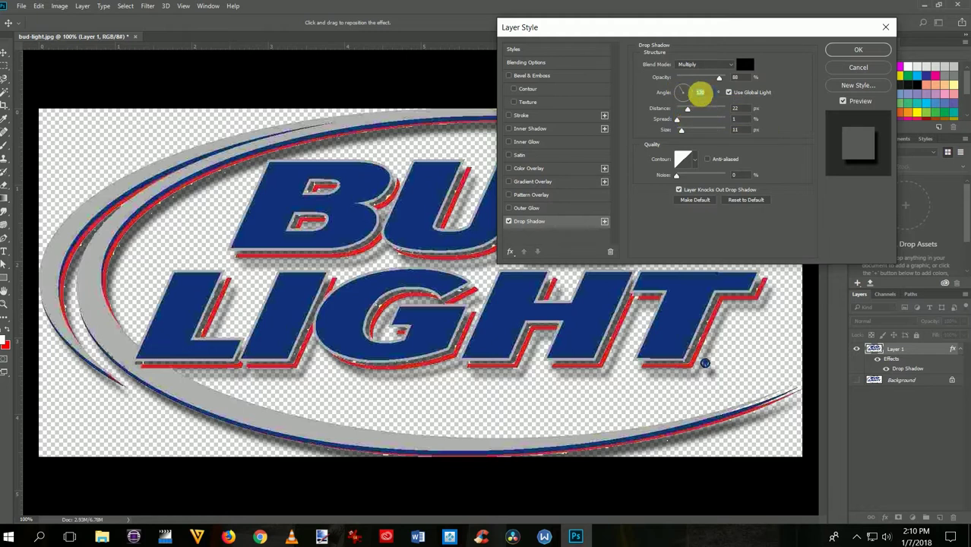
left_click(700, 92)
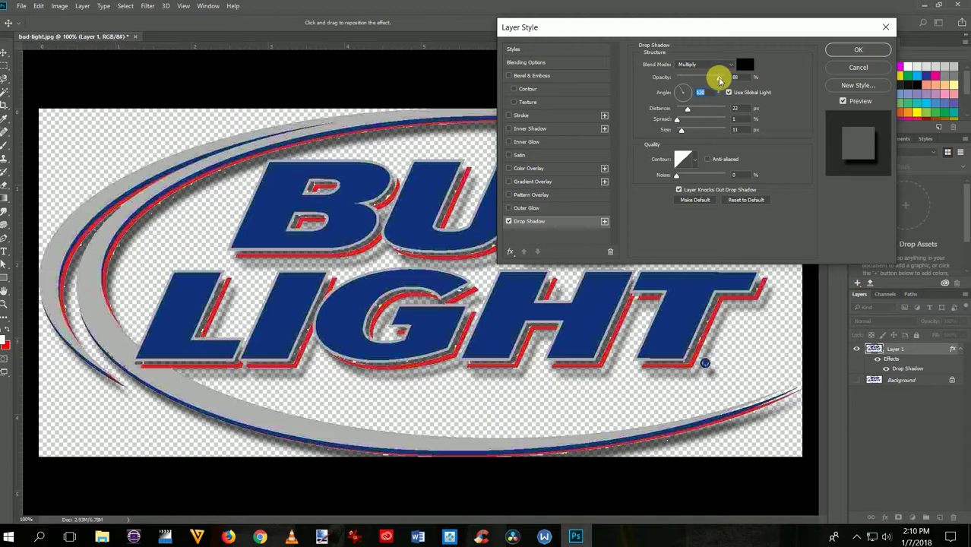
Set the drop shadow's opacity to 100%, size to 7 px and distance to 11 px.
left_click_drag(720, 79, 731, 81)
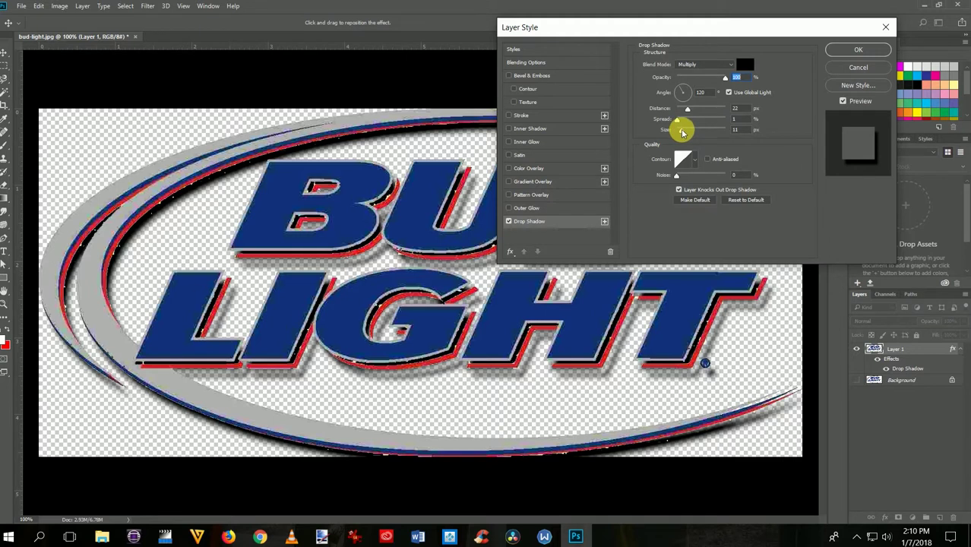
left_click_drag(682, 133, 681, 130)
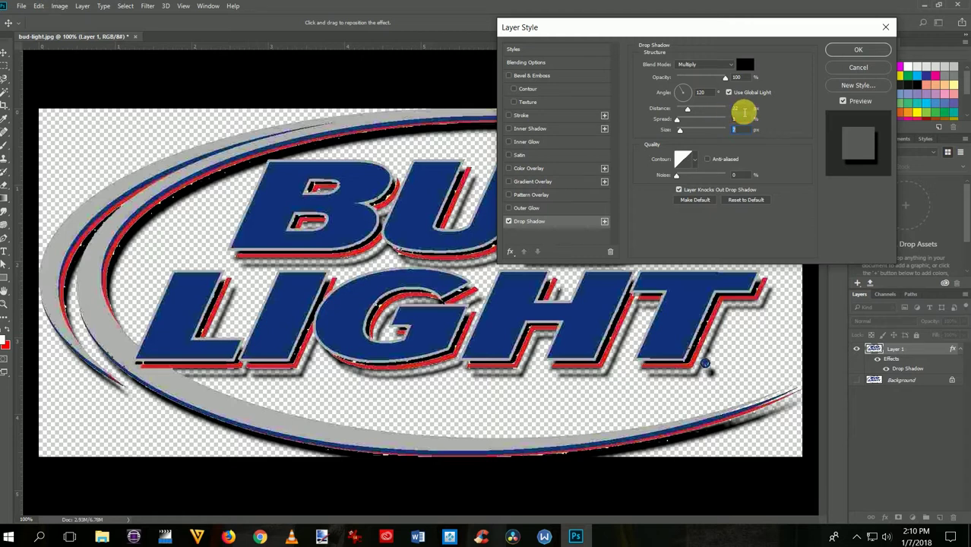
type("7")
double_click(741, 108)
type("11")
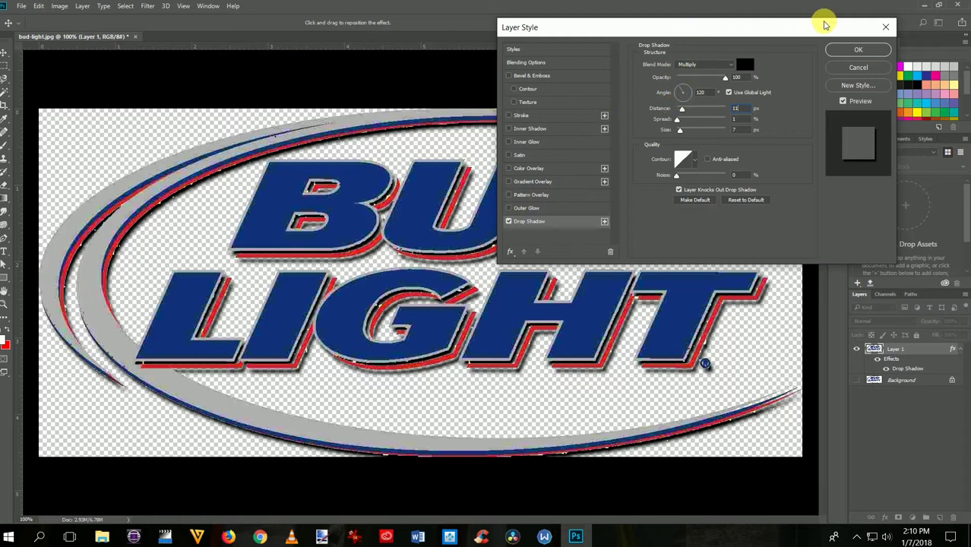
Compare the logo with and without the drop shadow by toggling the effect, leaving it enabled.
left_click_drag(709, 26, 857, 26)
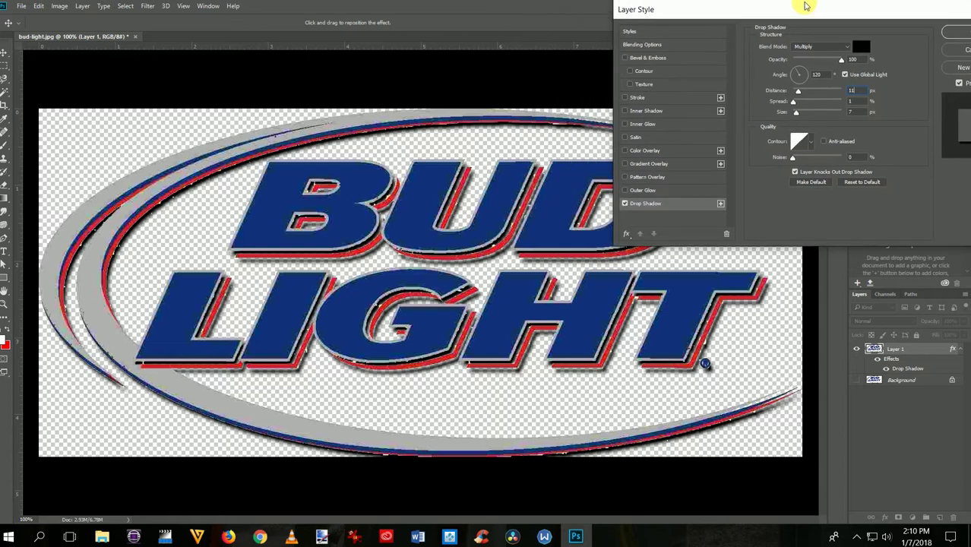
left_click(625, 204)
left_click(625, 204)
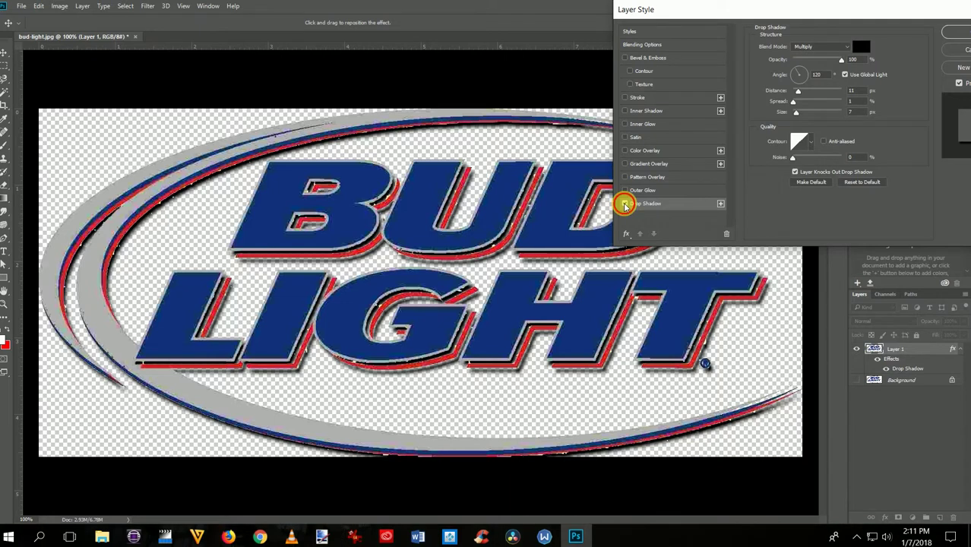
left_click(625, 205)
left_click(624, 205)
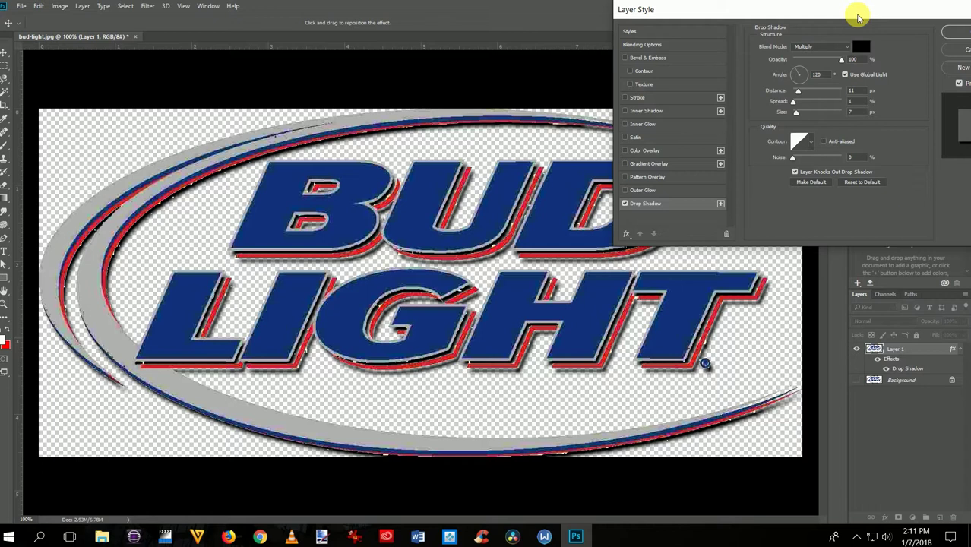
Change the drop shadow colour to near-white fefdfd and apply the layer style.
left_click_drag(856, 14, 775, 15)
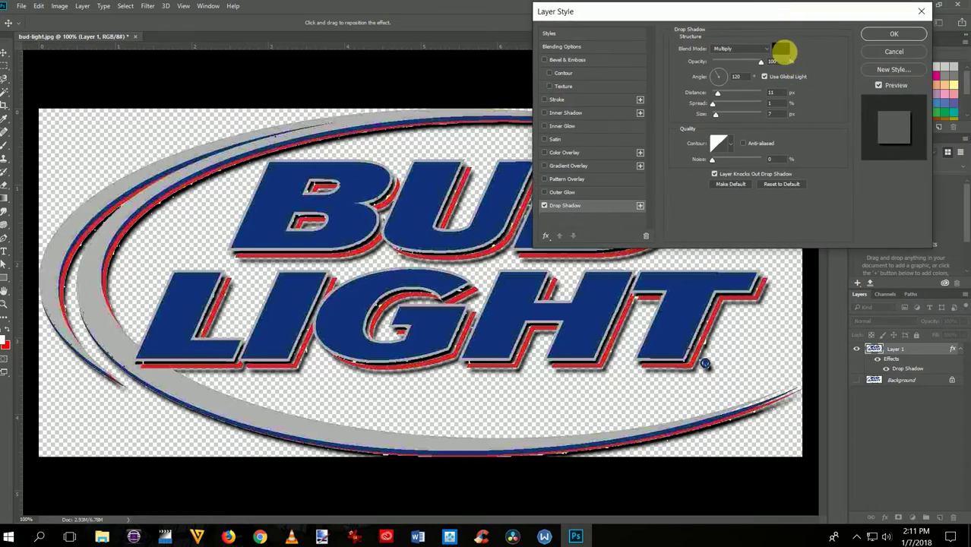
left_click(782, 49)
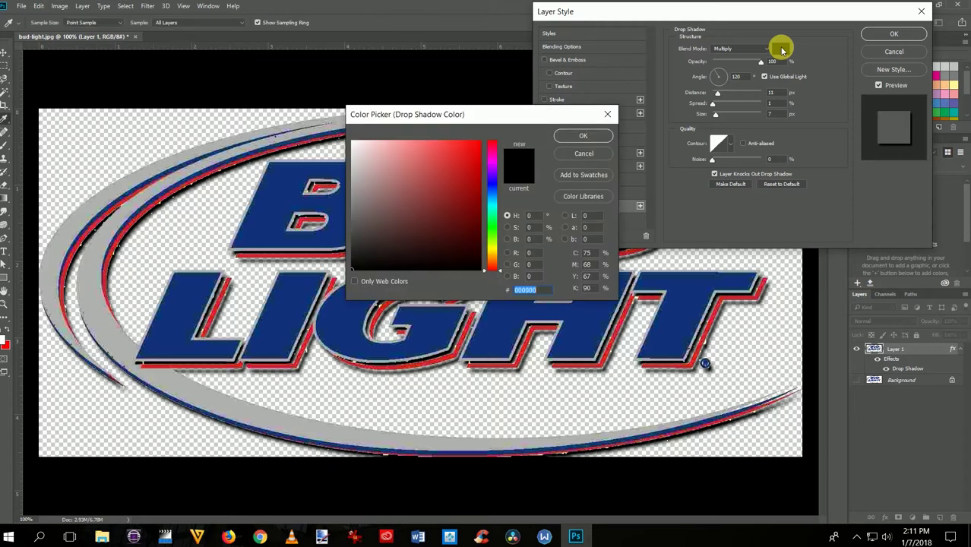
left_click(351, 142)
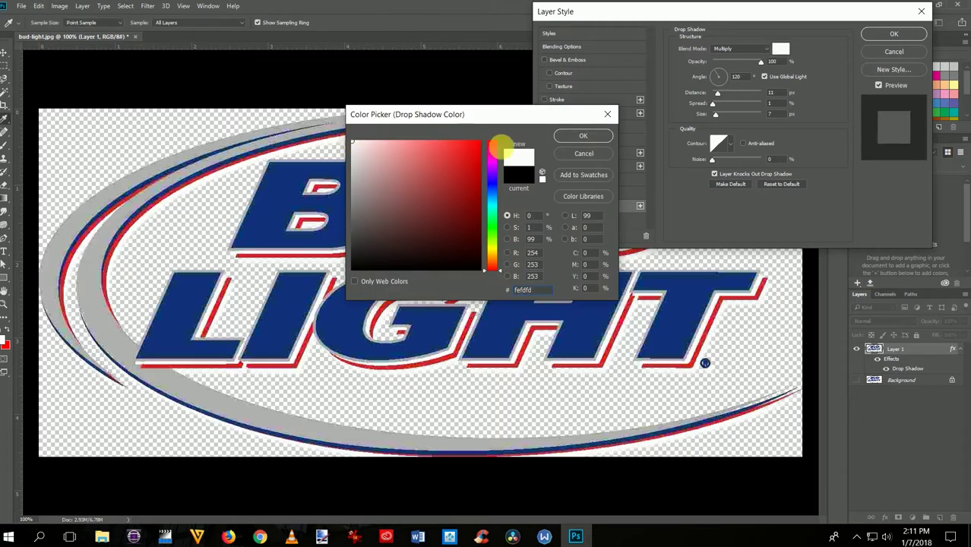
left_click(582, 137)
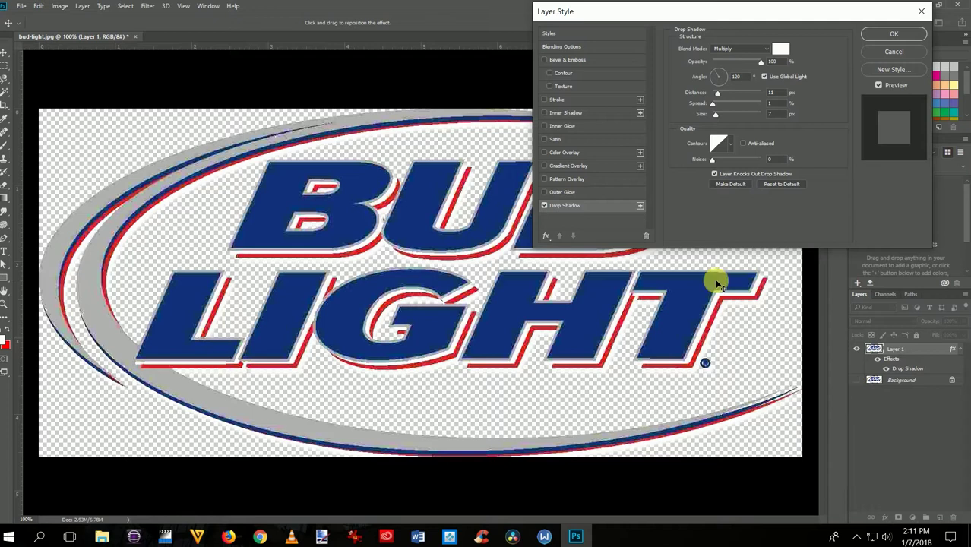
left_click(22, 10)
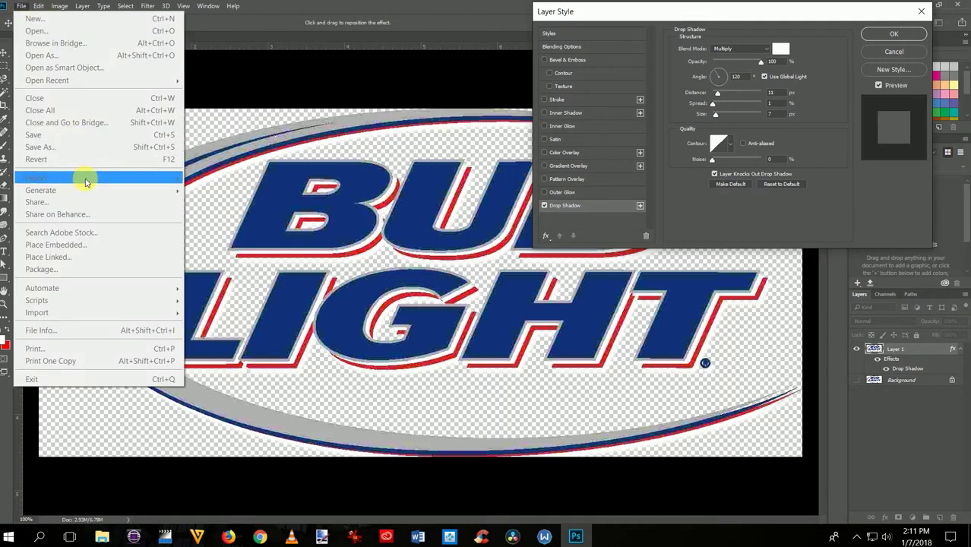
left_click(874, 35)
left_click(878, 37)
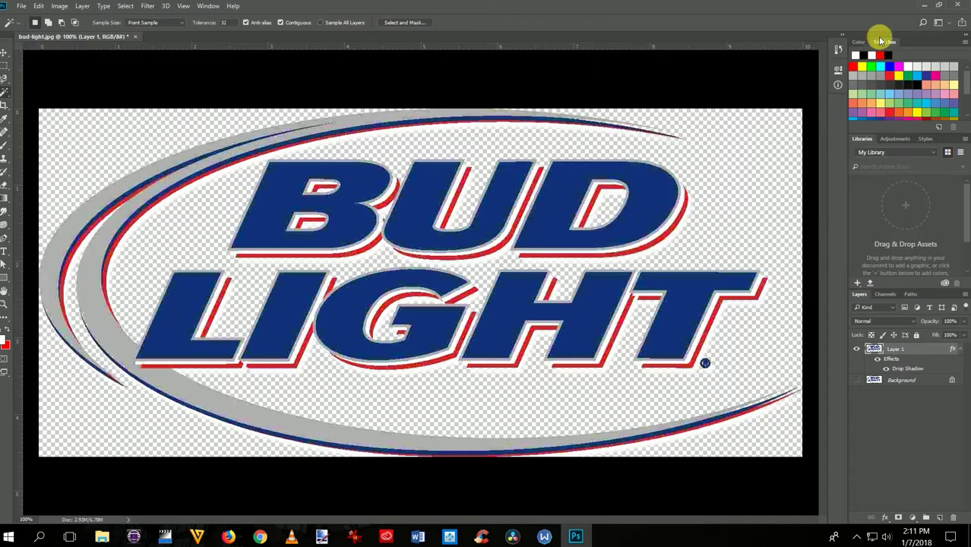
left_click(22, 6)
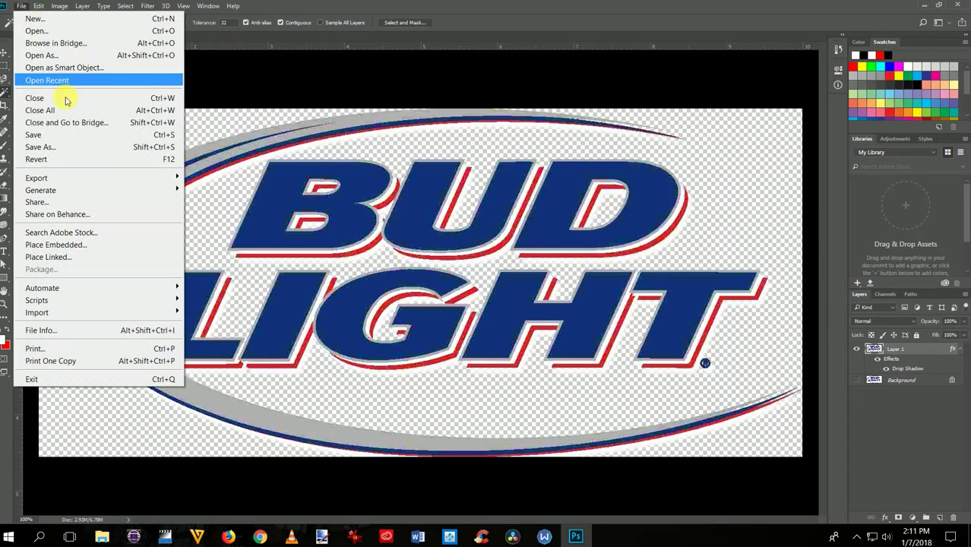
mouse_move(113, 179)
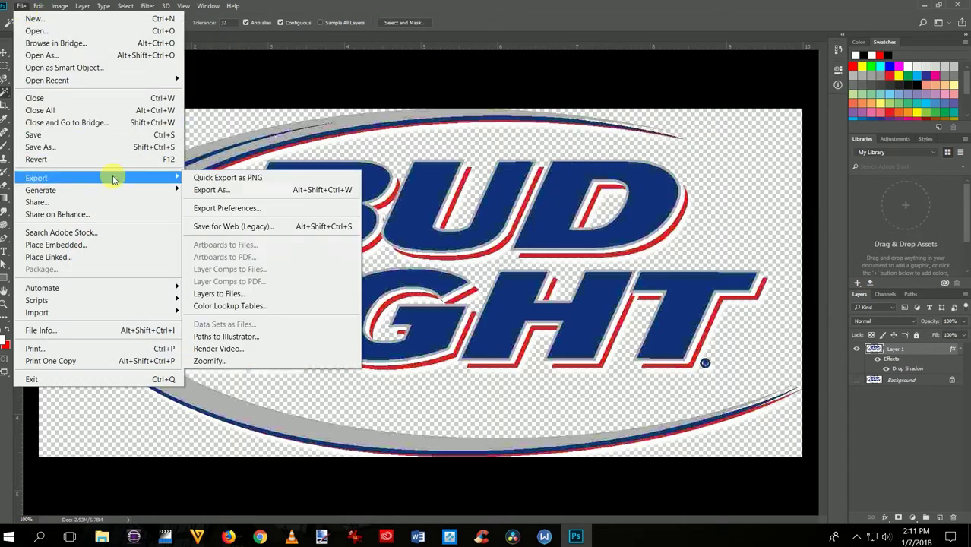
left_click(208, 179)
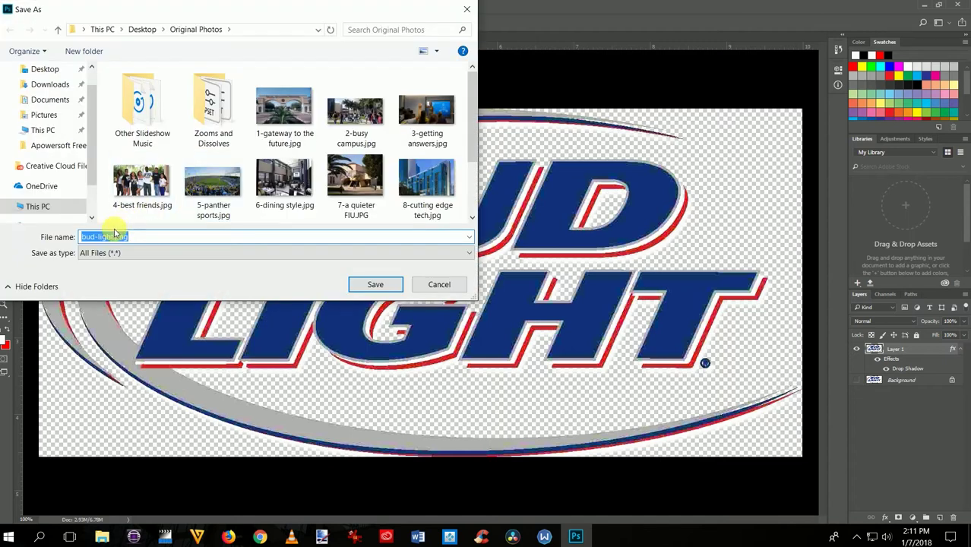
left_click(440, 285)
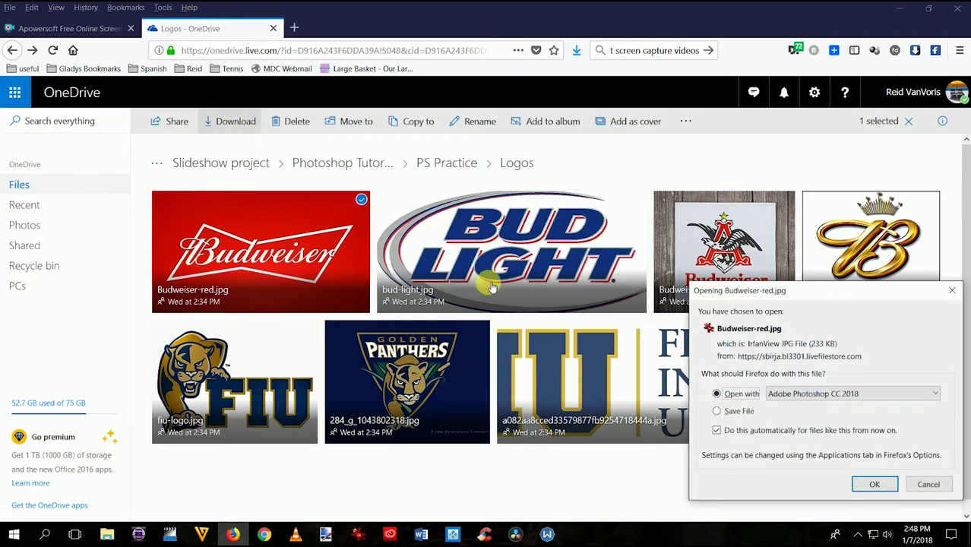
Open the downloaded Budweiser-red.jpg from OneDrive in Adobe Photoshop CC 2018.
left_click(862, 491)
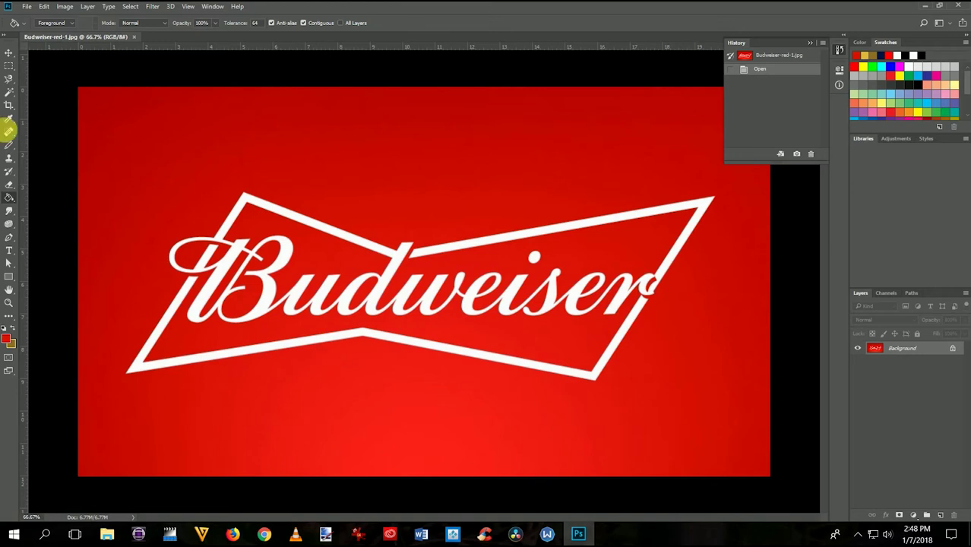
Lower the Magic Wand tolerance, try selecting the red background around the Budweiser logo, and clear the selection.
left_click(8, 91)
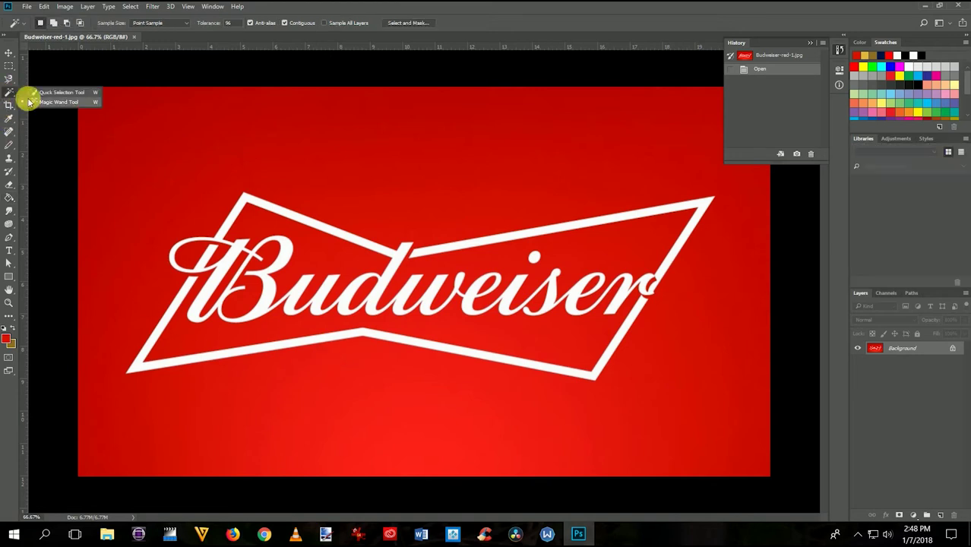
left_click(35, 102)
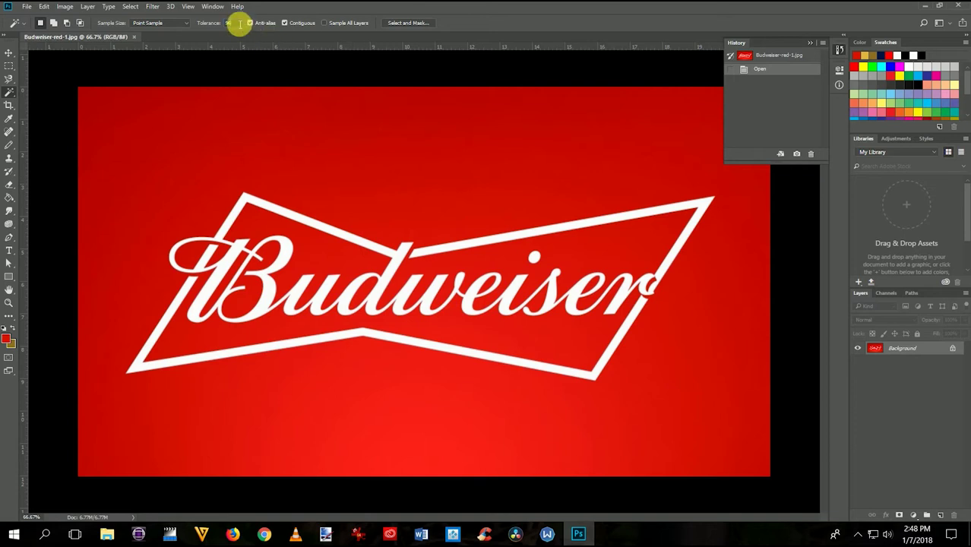
key("BackSpace")
type("30")
left_click(315, 171)
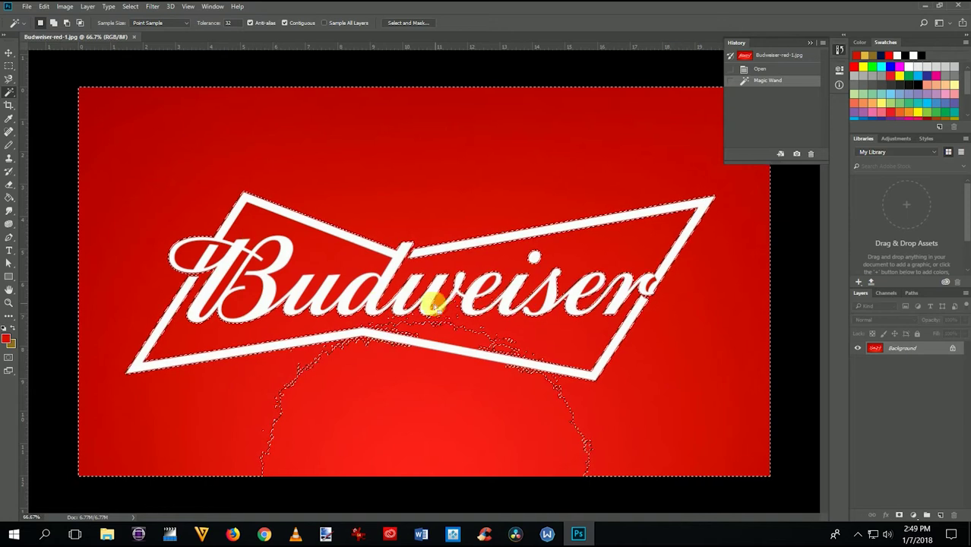
left_click(131, 7)
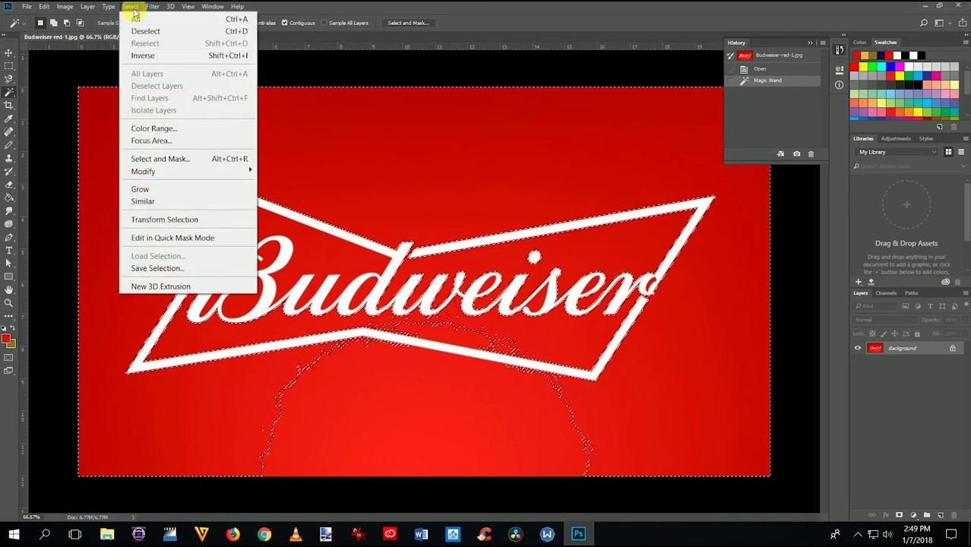
left_click(214, 35)
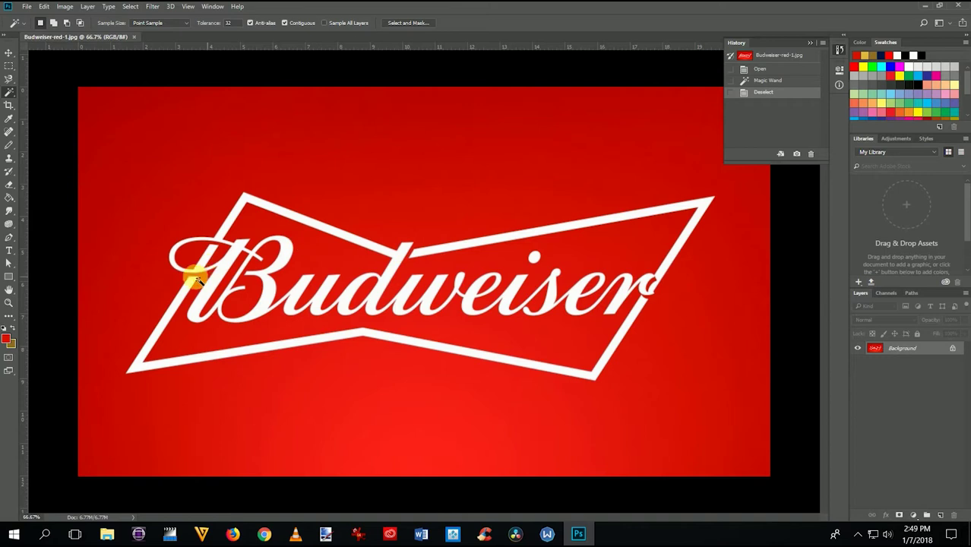
Set the foreground colour to the logo's off-white fbfcf7 by sampling the white bow-tie frame.
left_click(9, 340)
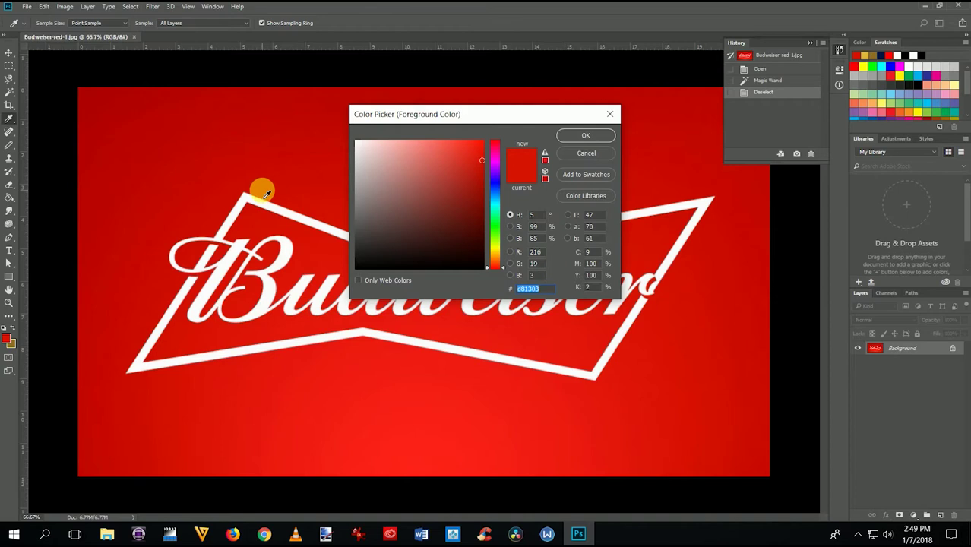
left_click(243, 204)
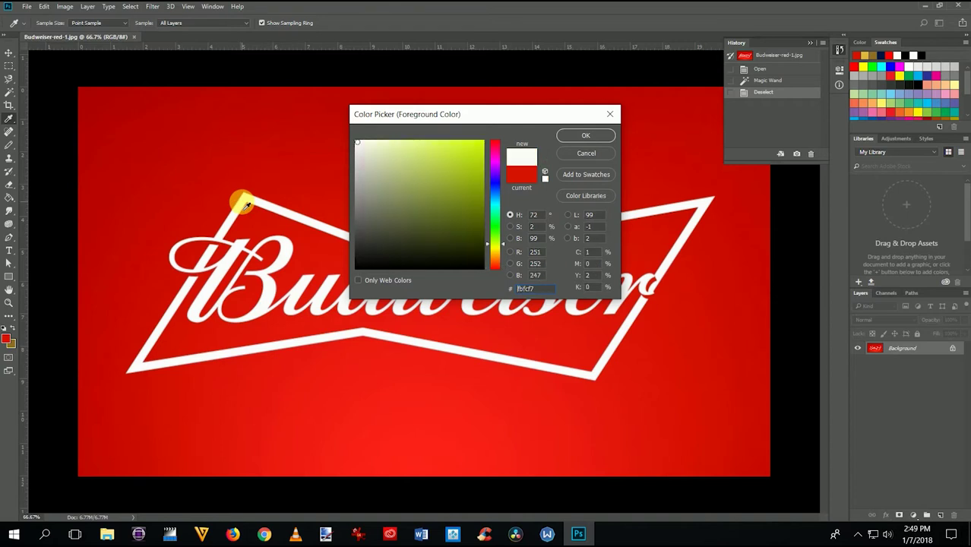
left_click(568, 134)
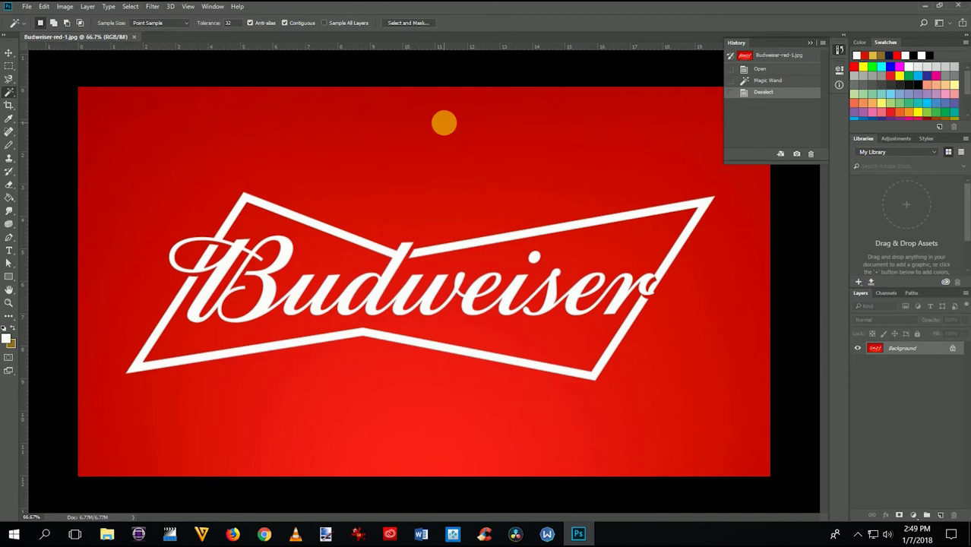
Bridge the gap between the letter d and the upper frame line with a thin white Pencil line.
key("ctrl+plus")
key("ctrl+plus")
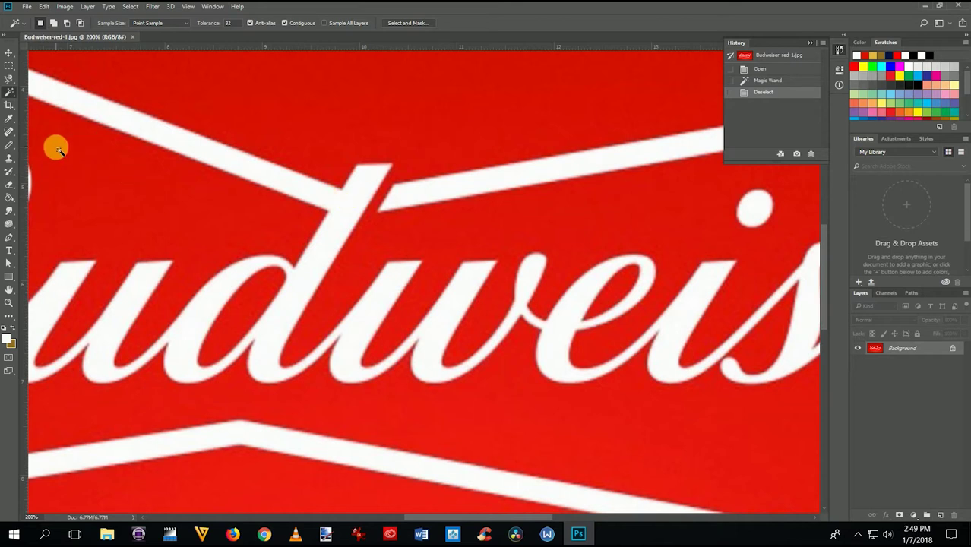
left_click(9, 145)
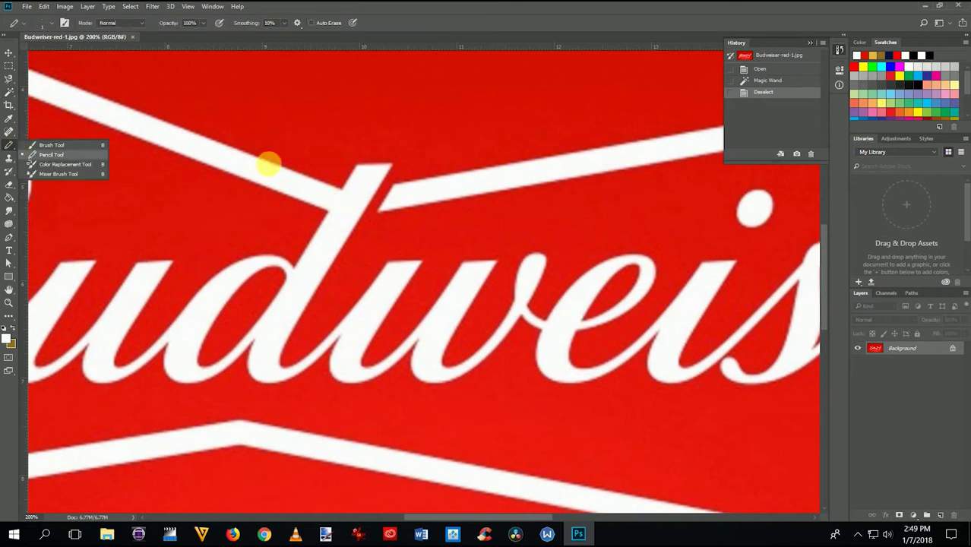
left_click(385, 209)
left_click(385, 209)
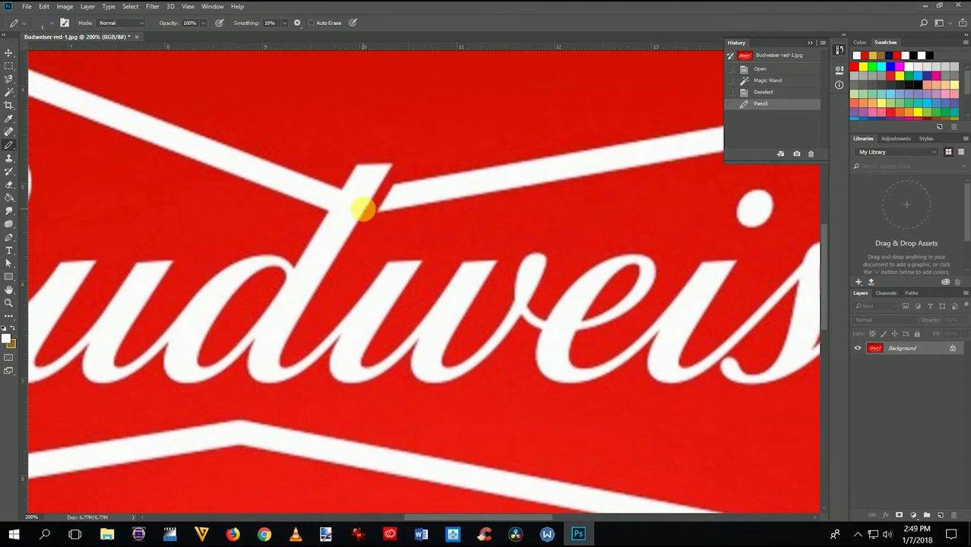
left_click(364, 209, "shift")
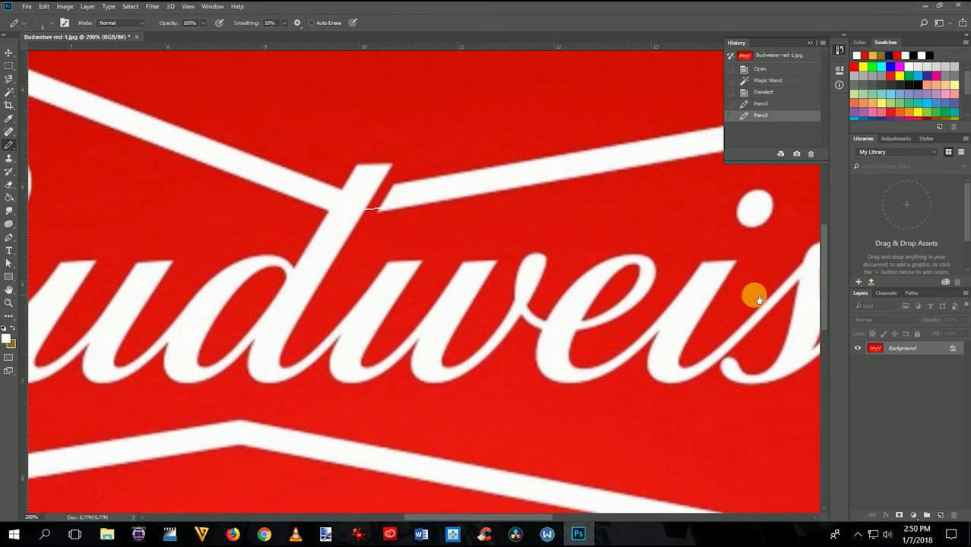
Close the gap between the final r and the lower part of the frame's right side with a Pencil line.
left_click_drag(755, 296, 196, 275)
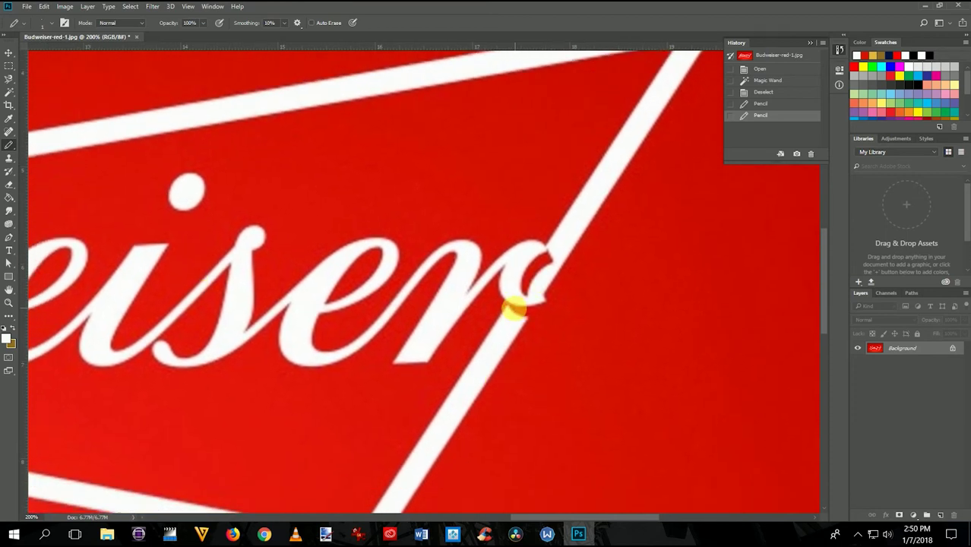
left_click(513, 316)
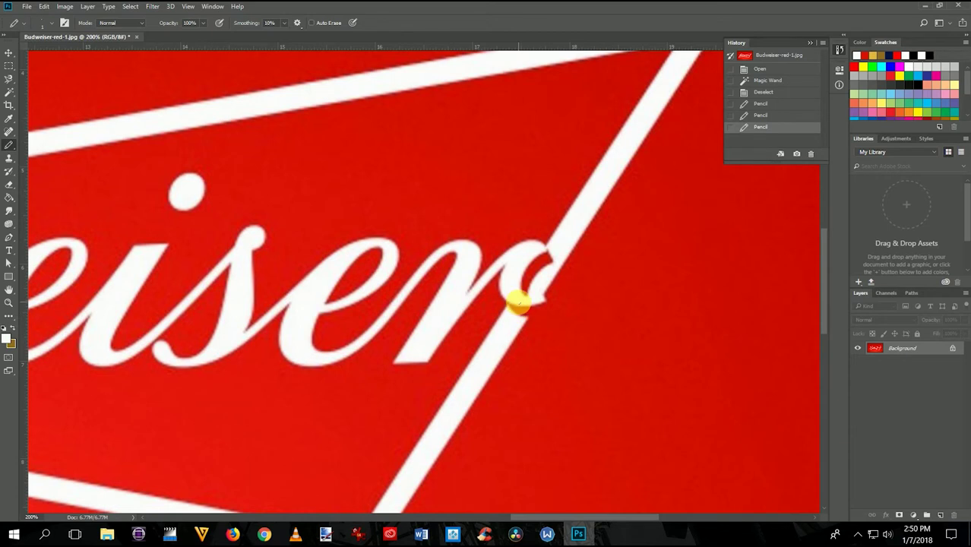
left_click(518, 302)
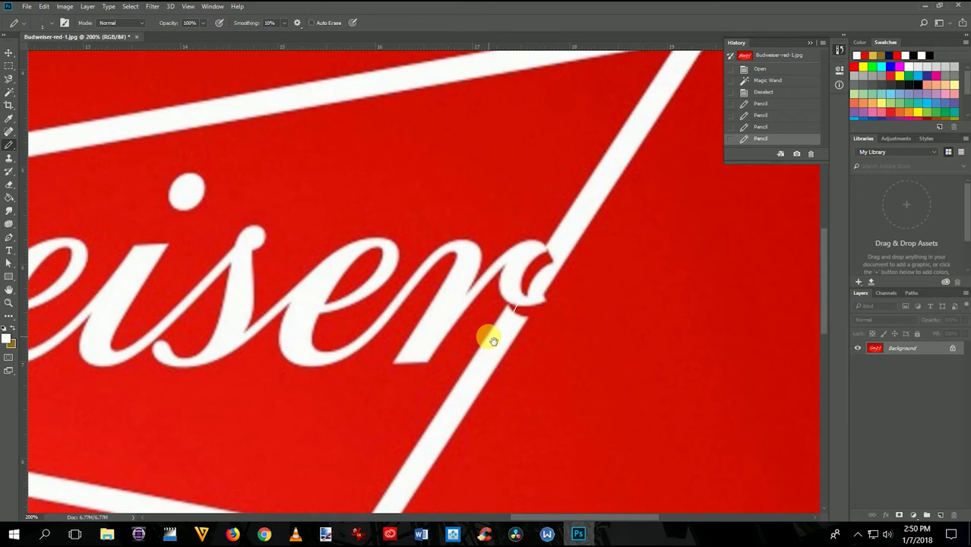
right_click(510, 367)
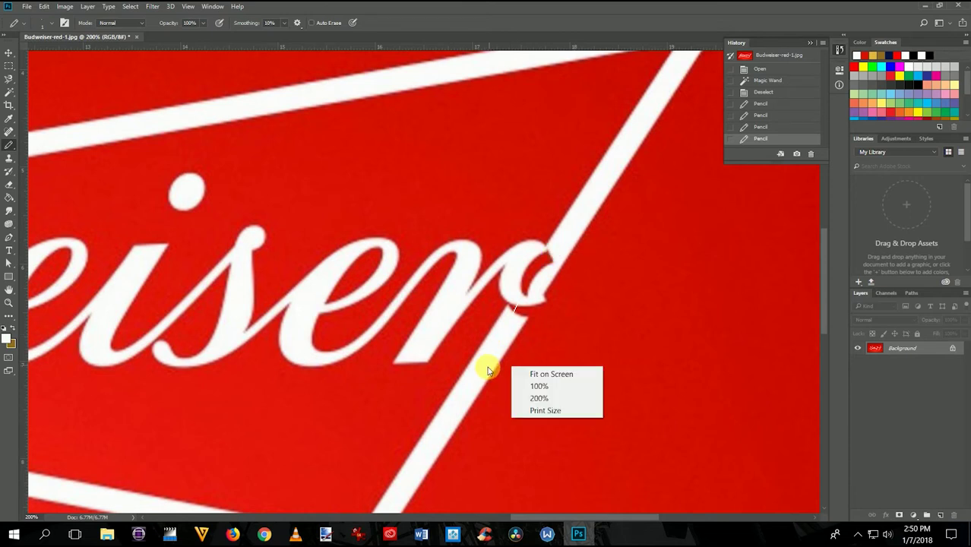
left_click(487, 369)
Connect the frame's left side to the swash of the B with a thin white Pencil line.
left_click_drag(488, 369, 521, 382)
scroll(533, 404, "down", 3)
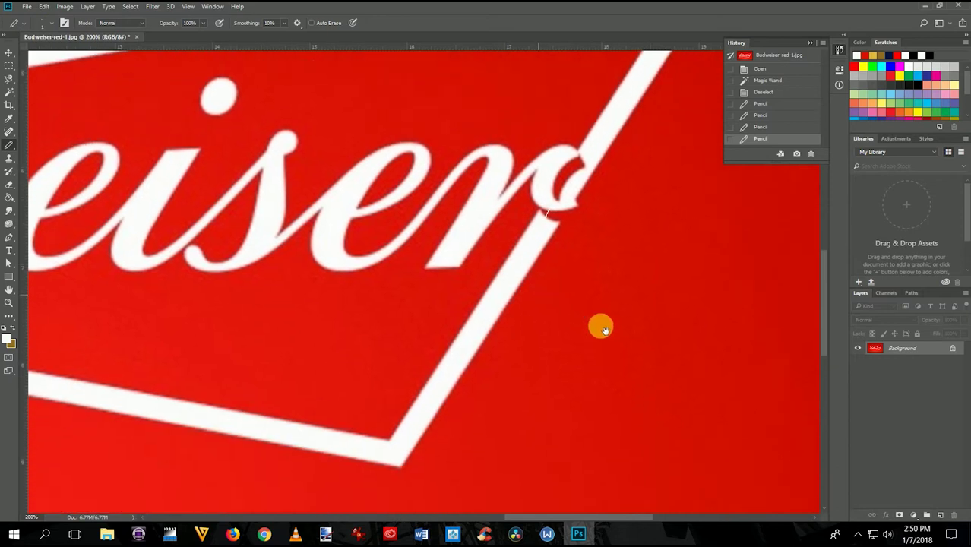
left_click_drag(601, 327, 818, 302)
left_click_drag(76, 304, 516, 310)
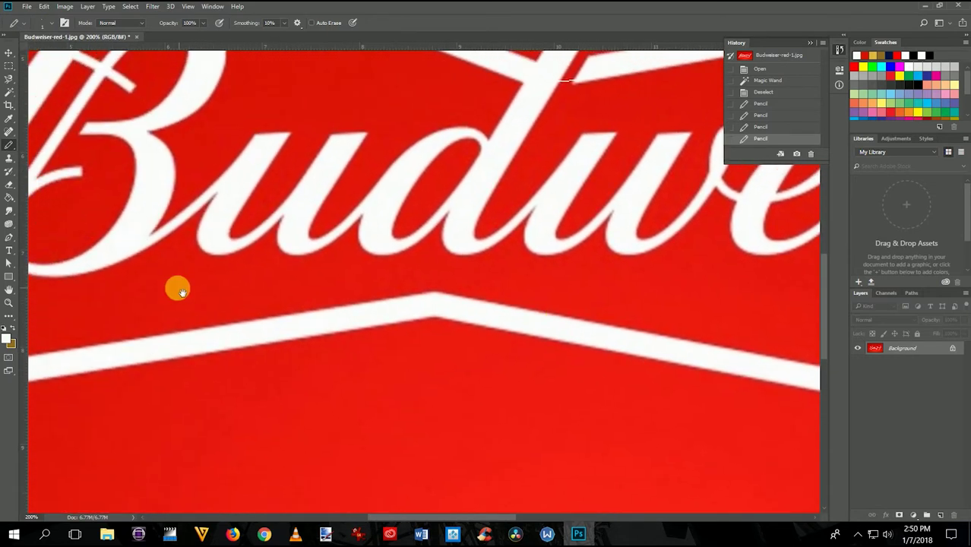
left_click_drag(190, 286, 534, 280)
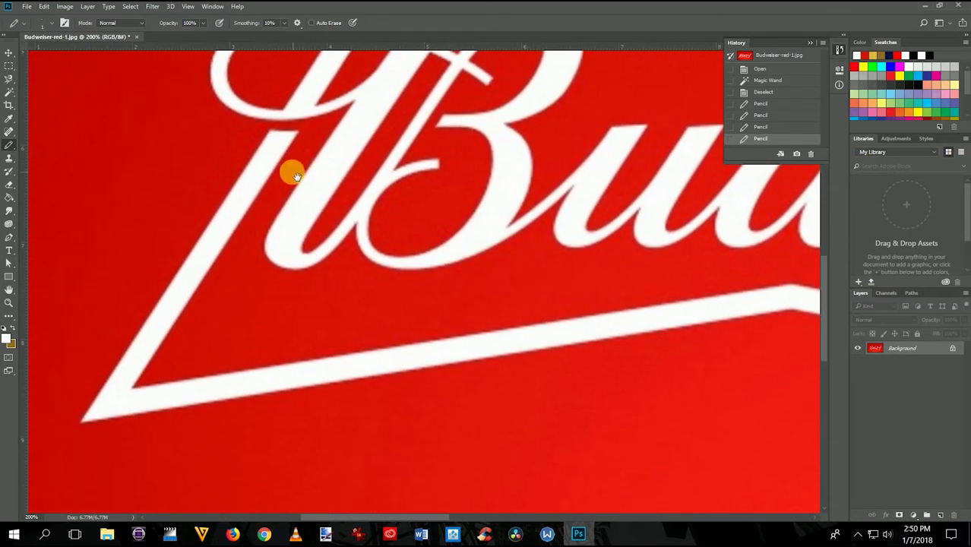
left_click_drag(297, 177, 272, 224)
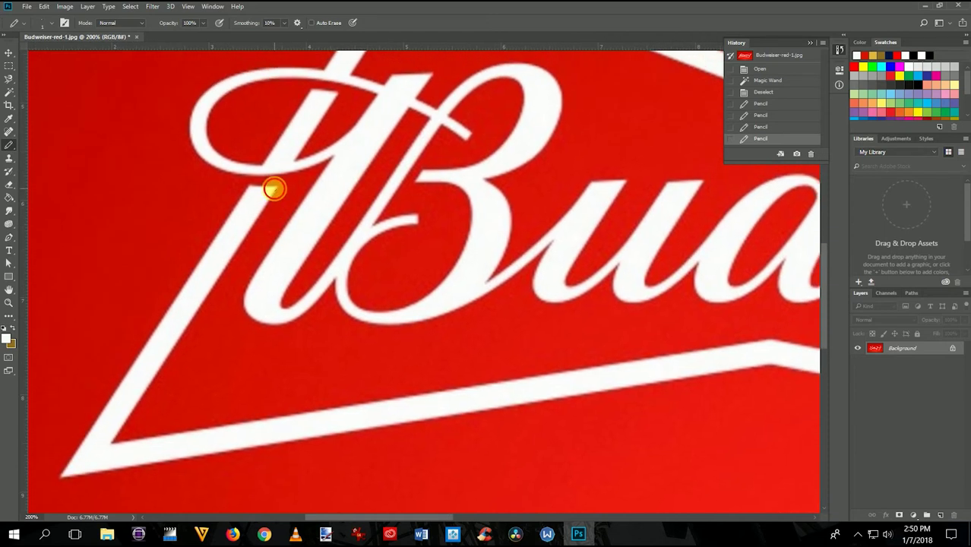
left_click(274, 189)
left_click_drag(282, 164, 286, 174)
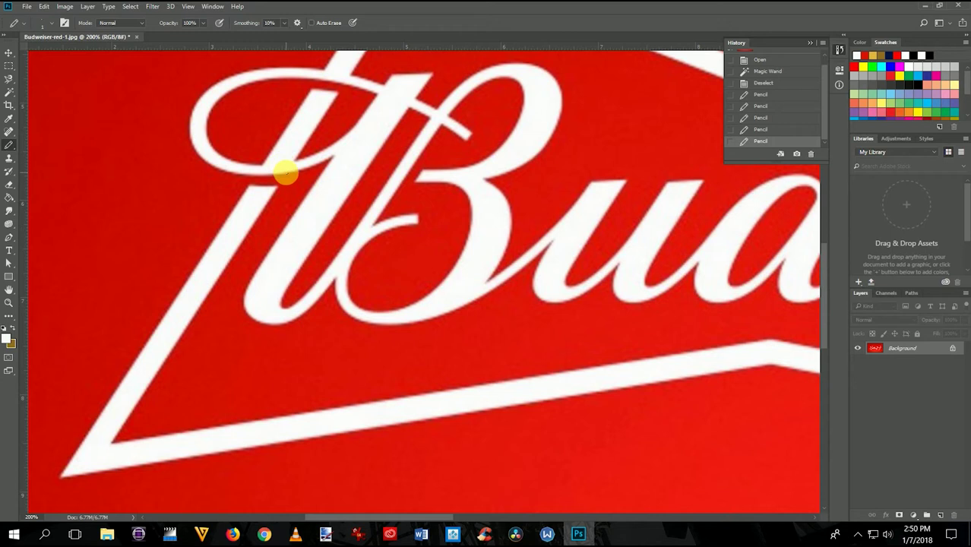
left_click(286, 169)
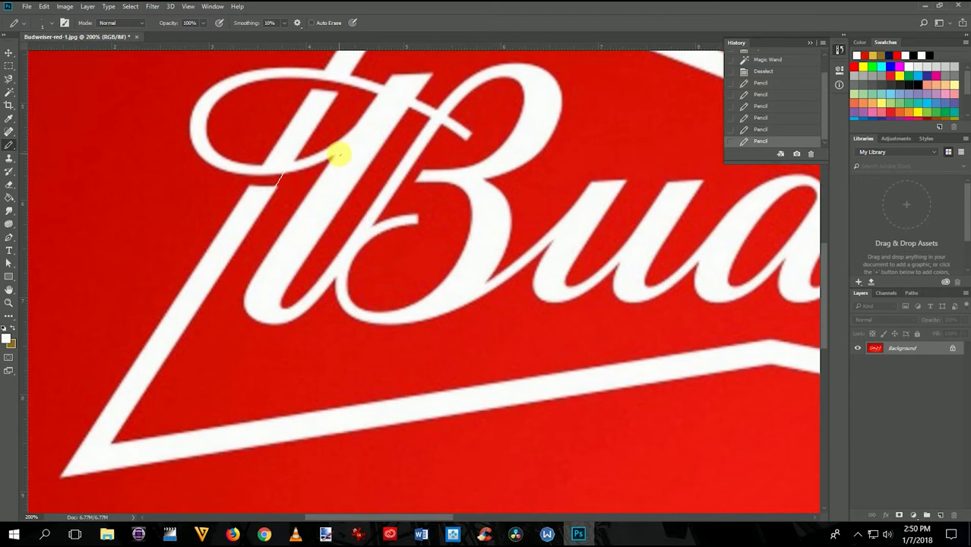
Try selecting the red area outside the frame with the Magic Wand, add the brighter lower area, and deselect everything.
left_click_drag(344, 158, 217, 306)
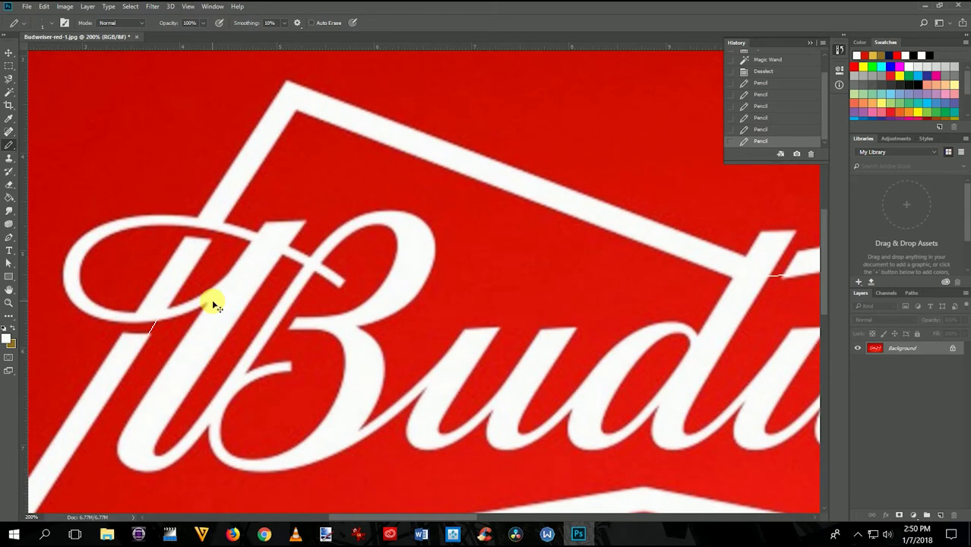
key("ctrl+0")
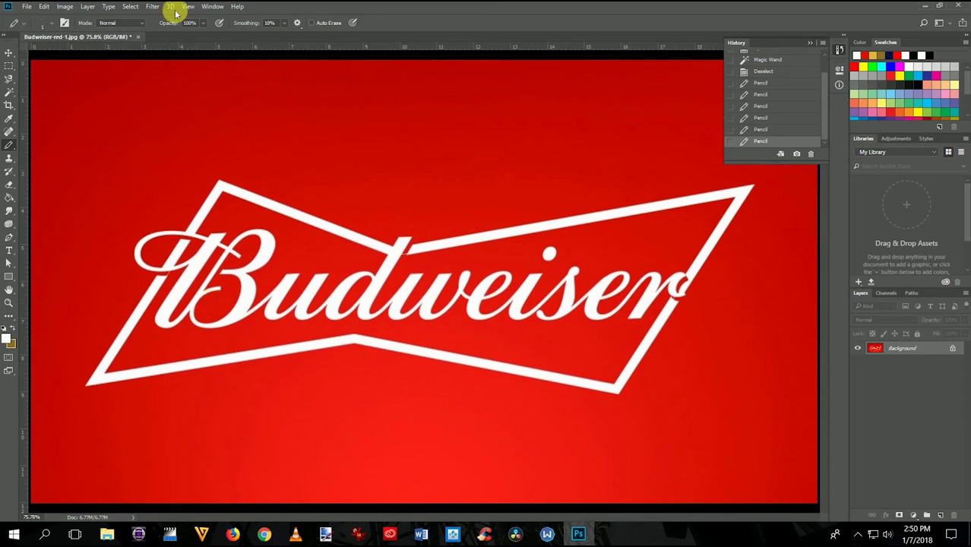
left_click(10, 92)
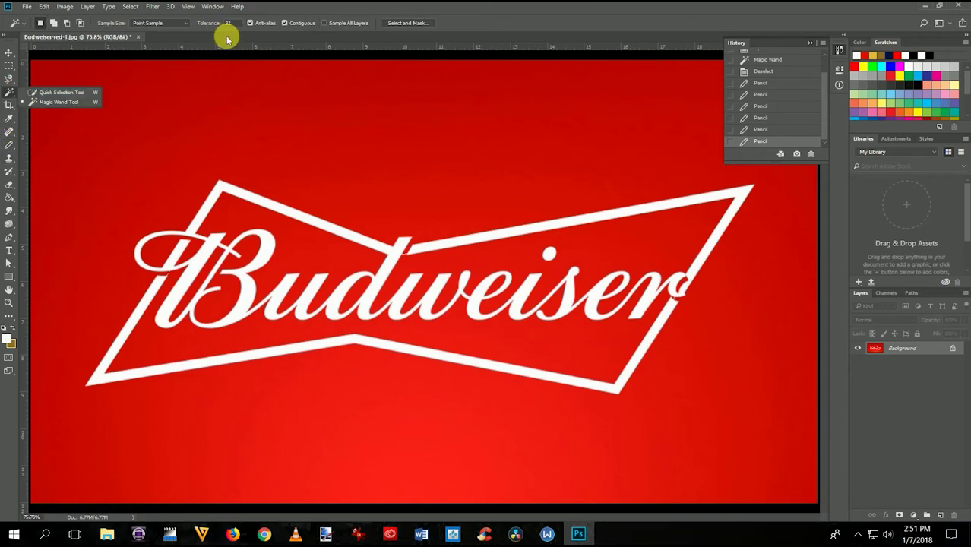
left_click(296, 121)
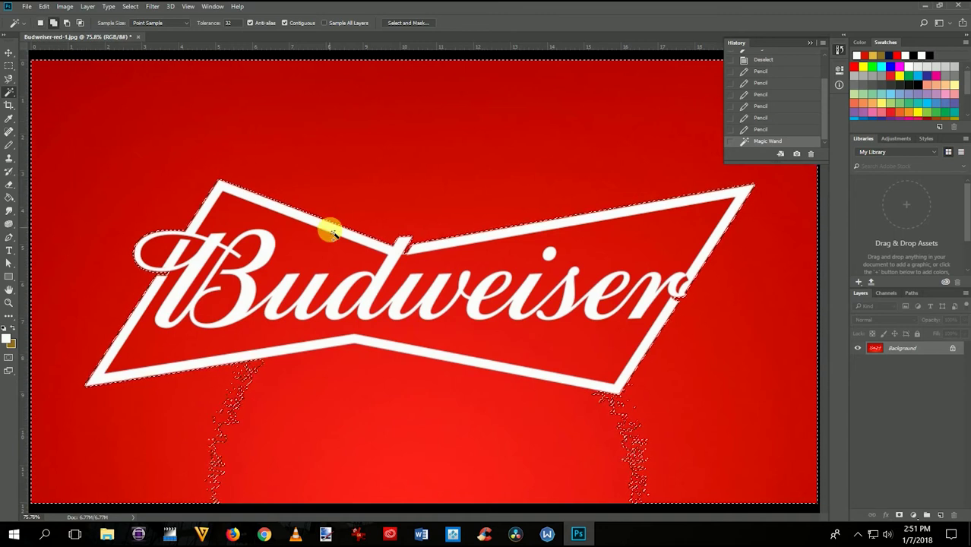
left_click(370, 396)
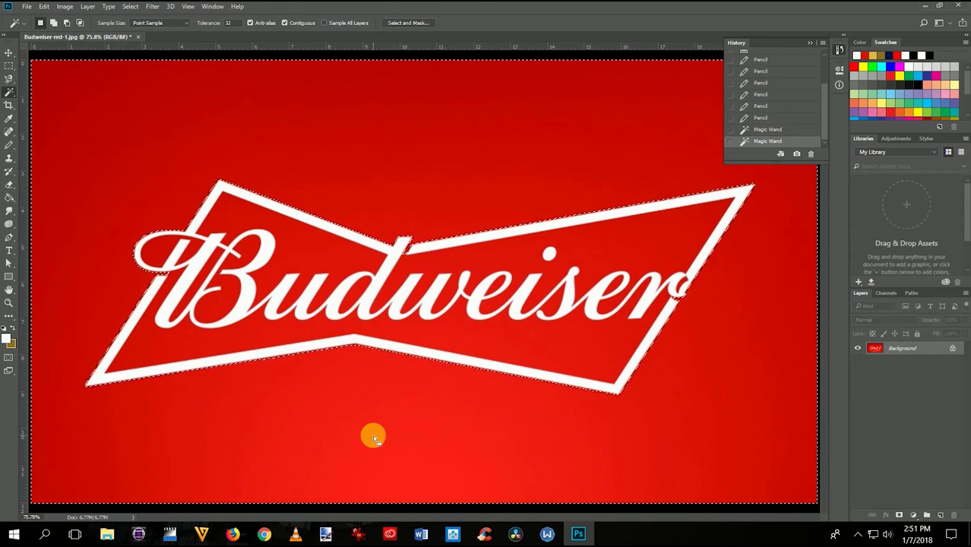
left_click(130, 7)
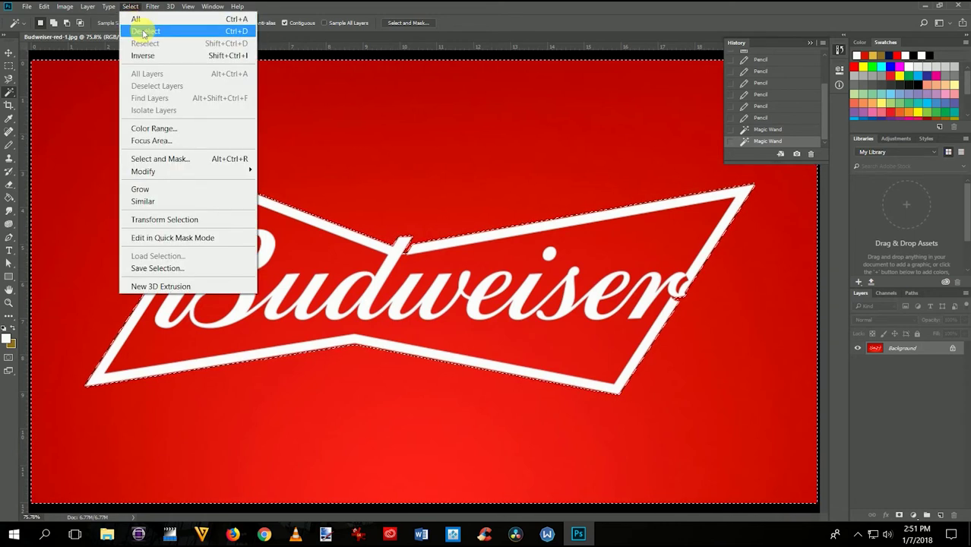
left_click(143, 31)
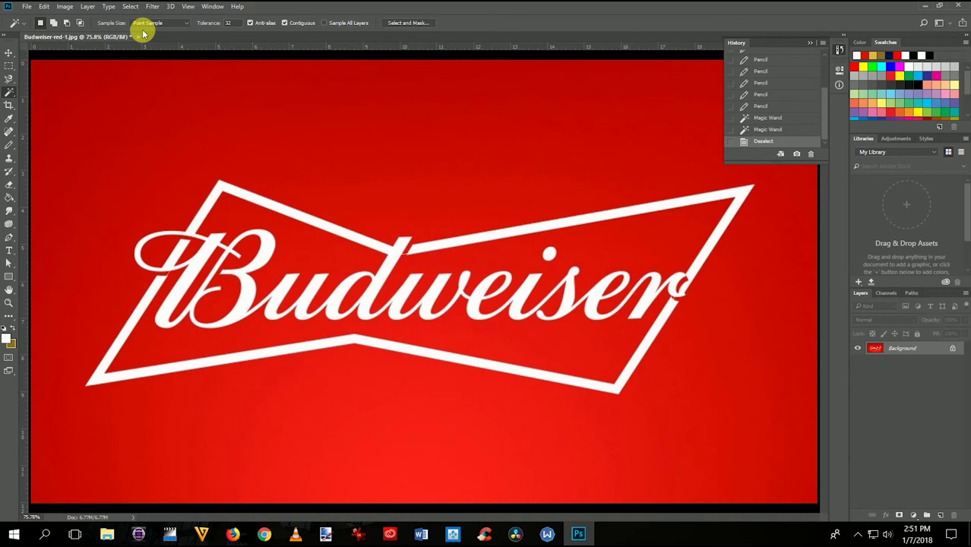
Crop the image closely around the Budweiser frame, trimming the excess red on all four sides.
key("c")
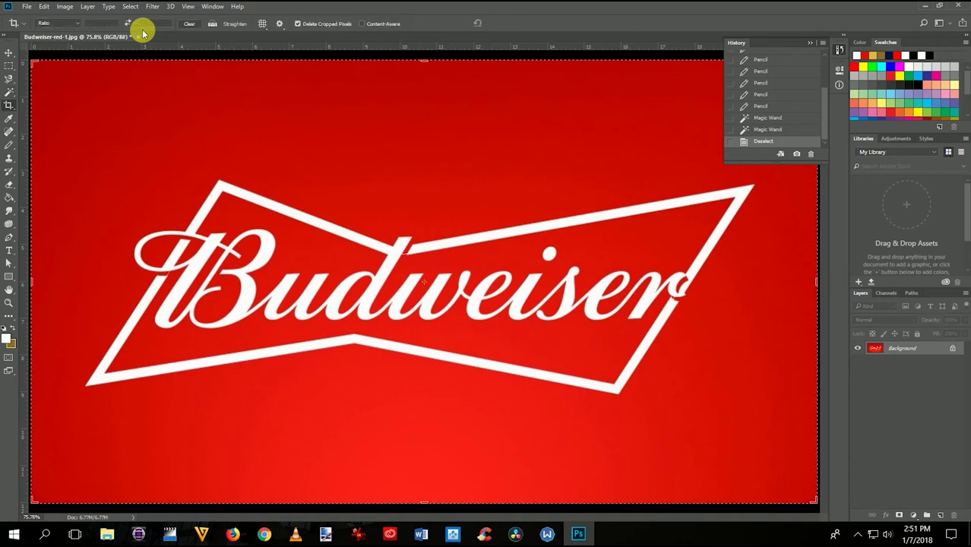
left_click(812, 44)
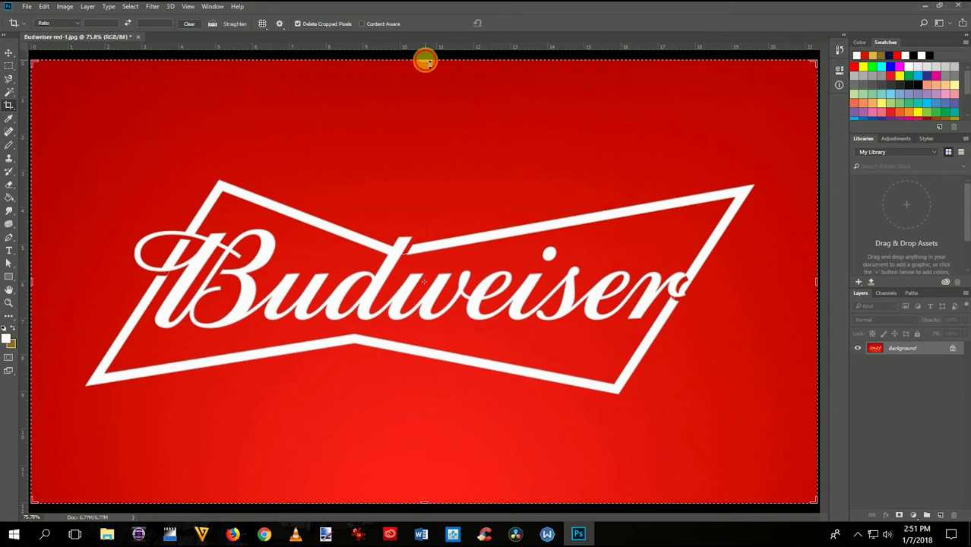
left_click_drag(425, 61, 427, 118)
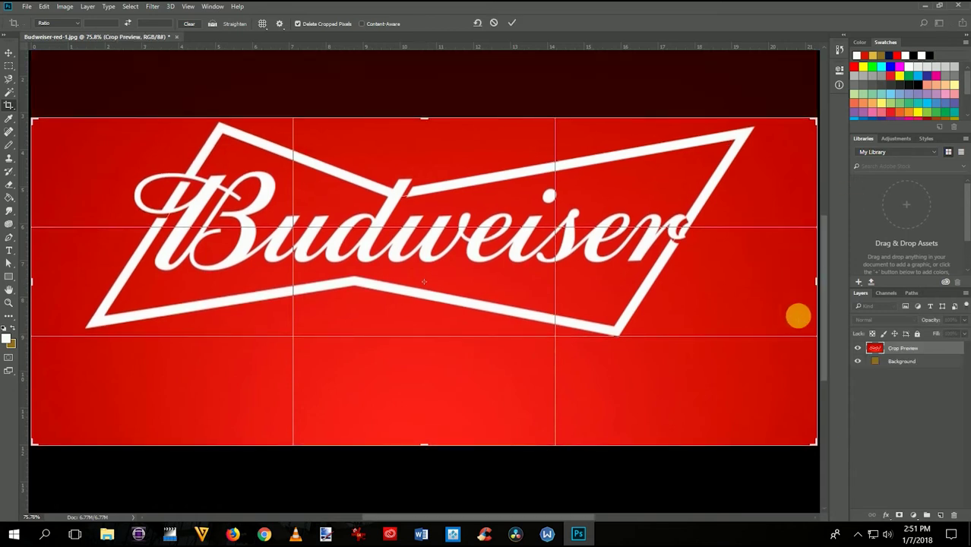
right_click(809, 308)
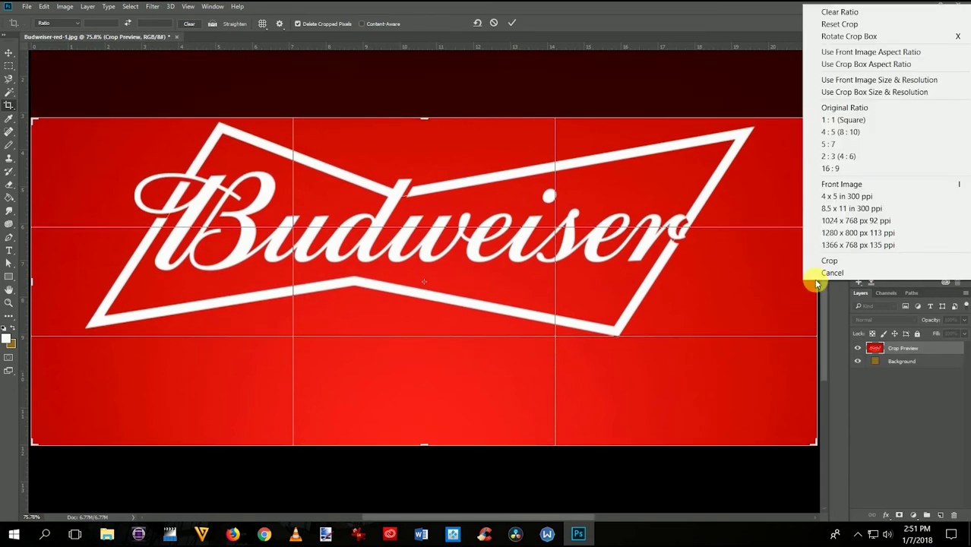
left_click(756, 312)
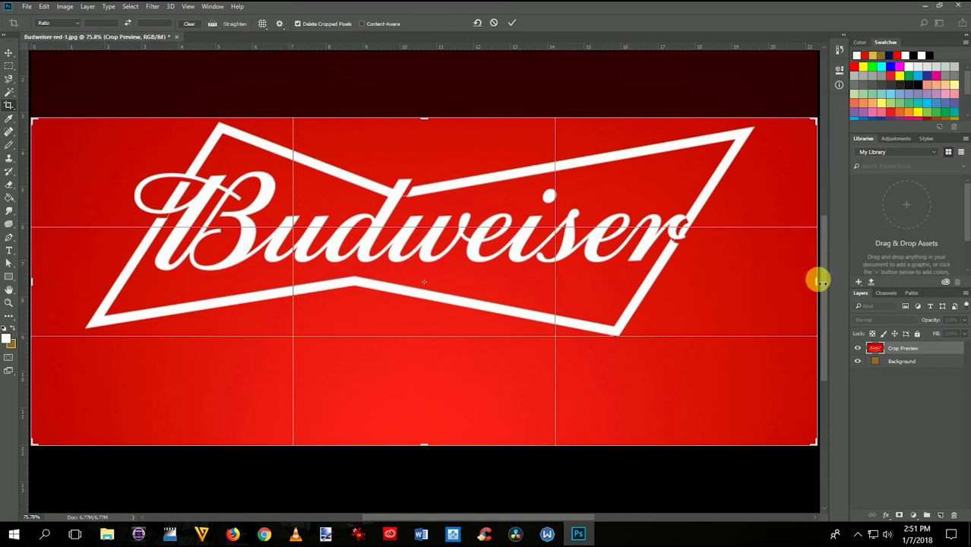
left_click_drag(815, 278, 793, 279)
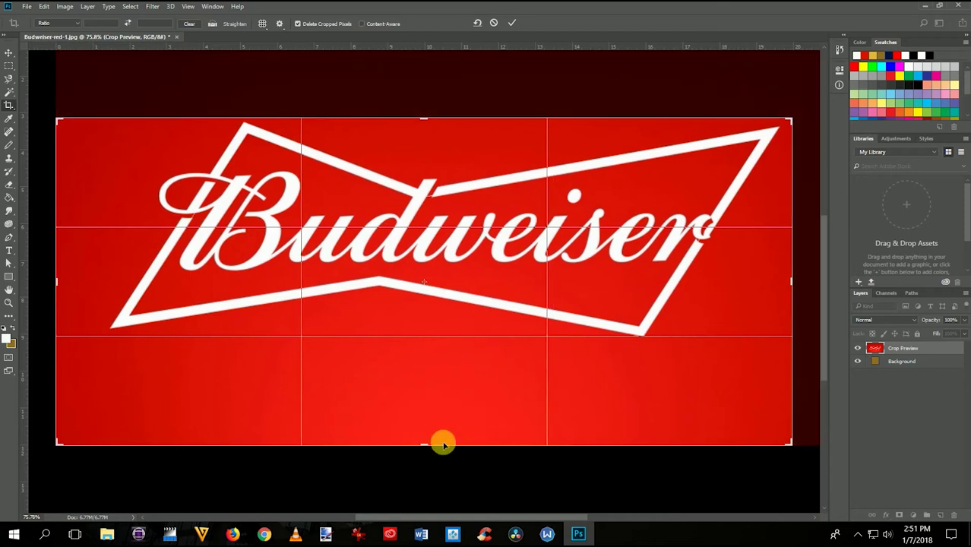
left_click_drag(422, 441, 428, 399)
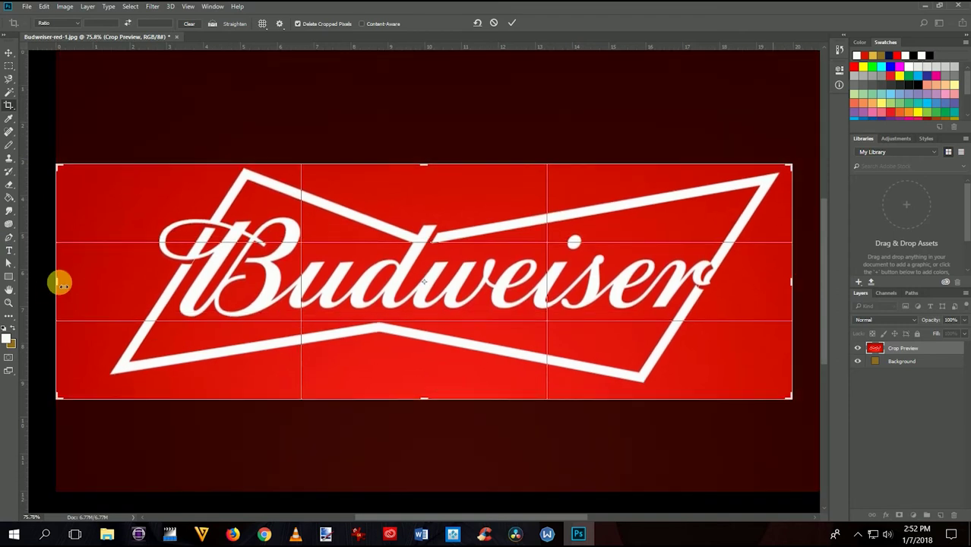
left_click_drag(62, 283, 82, 278)
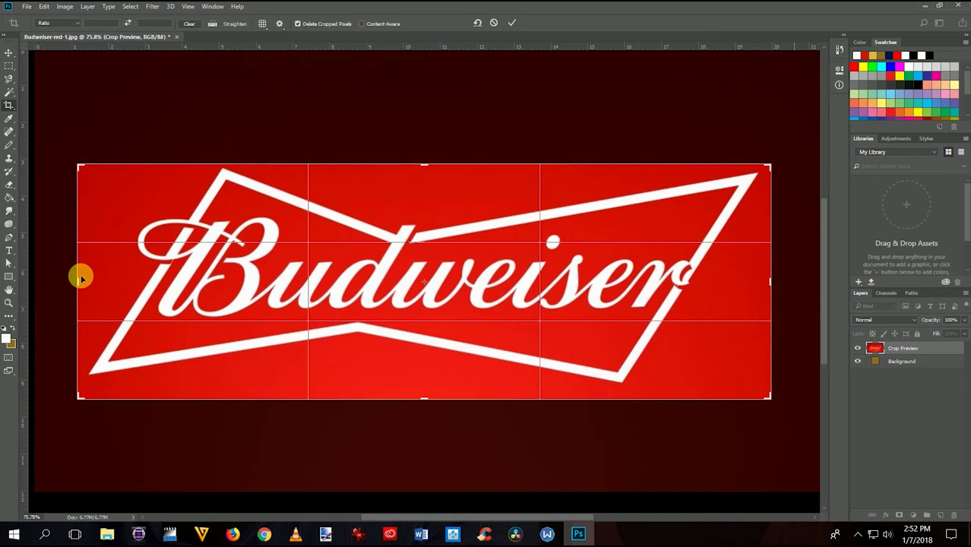
left_click(512, 26)
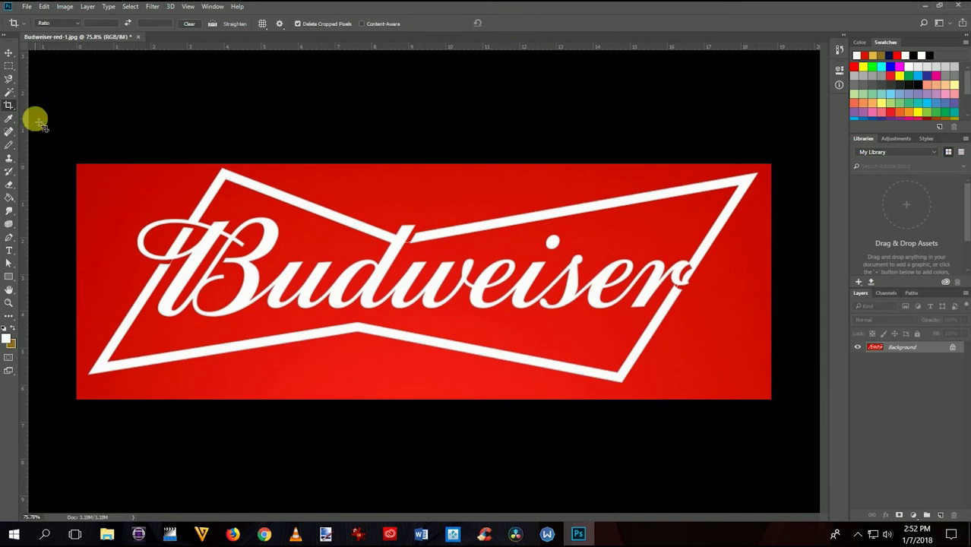
Select all the red area outside the white frame with the Magic Wand at tolerance 32.
left_click(10, 94)
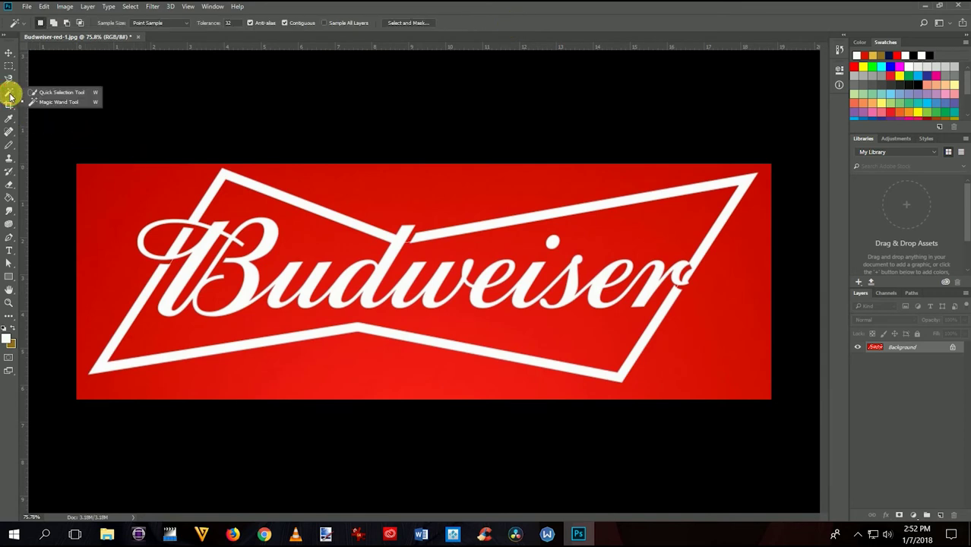
left_click(70, 102)
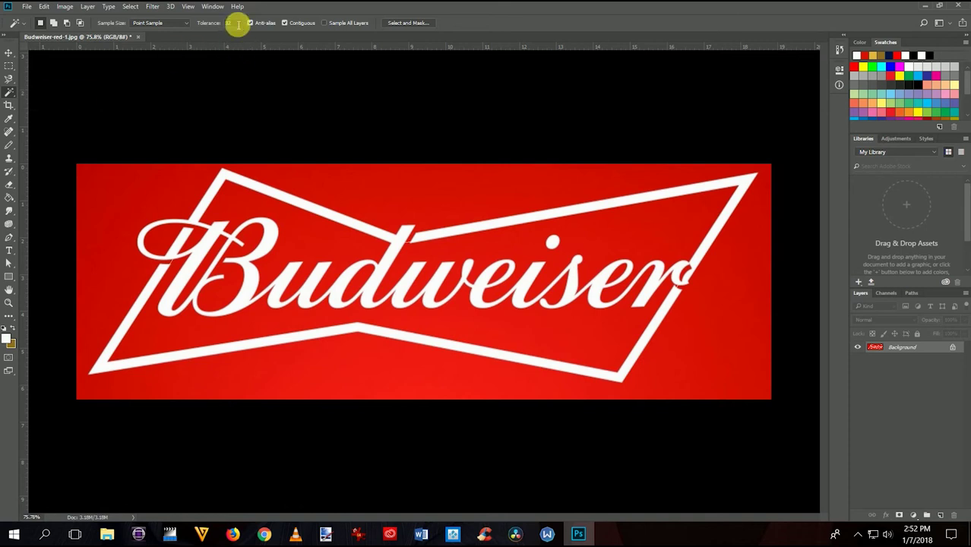
left_click(436, 196)
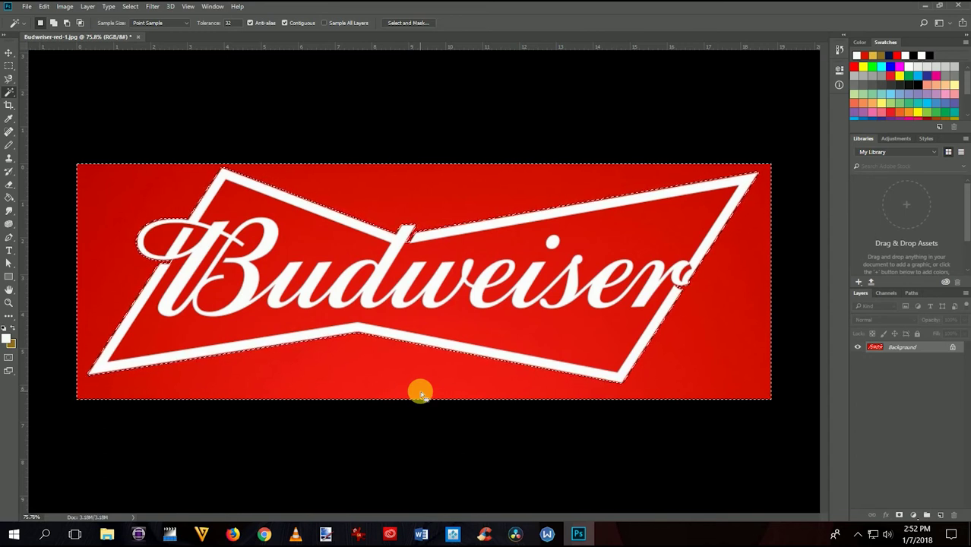
Leave the Fill settings and convert the locked background into a regular layer with the default options.
key("shift+F5")
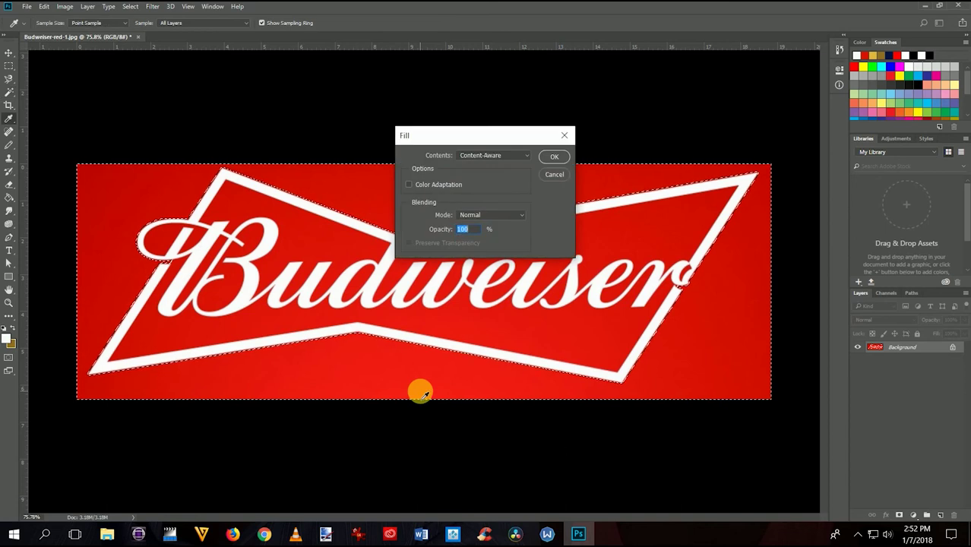
left_click(554, 157)
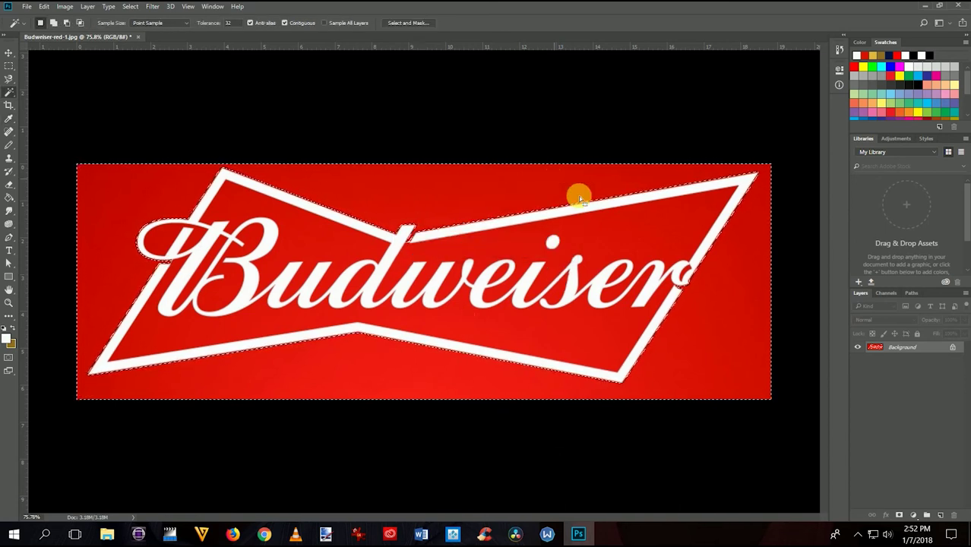
double_click(897, 348)
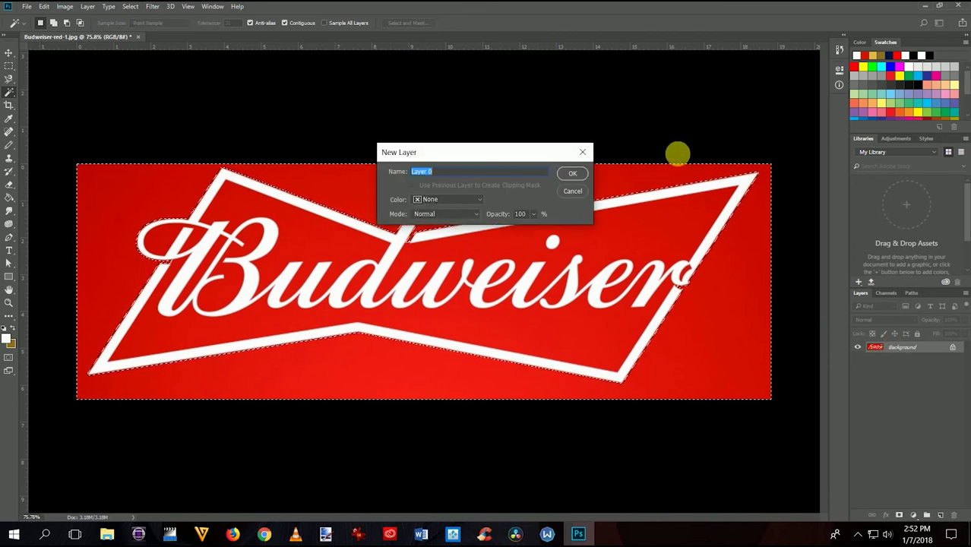
left_click(573, 174)
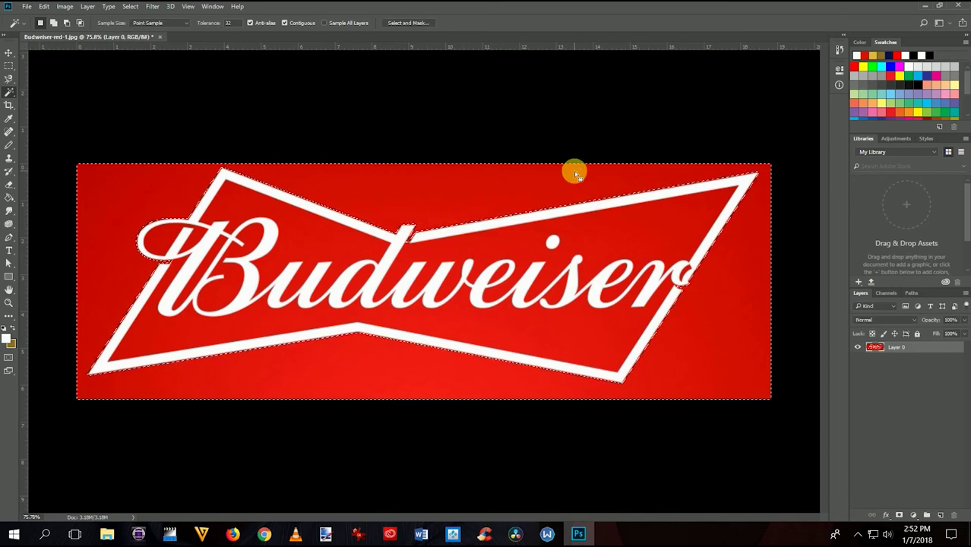
Try clearing the selected red outside the frame, and step back in the history to the state before the clearing.
key("Delete")
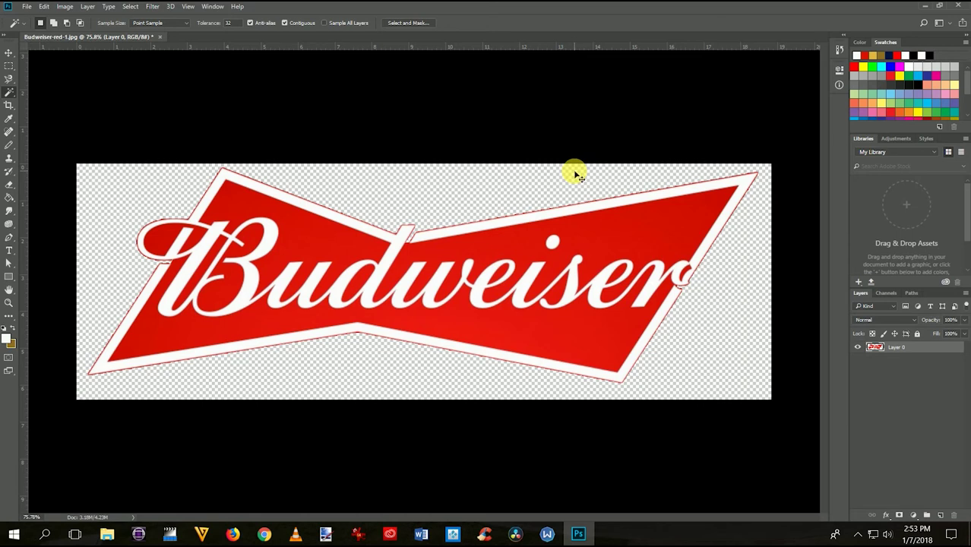
left_click(213, 6)
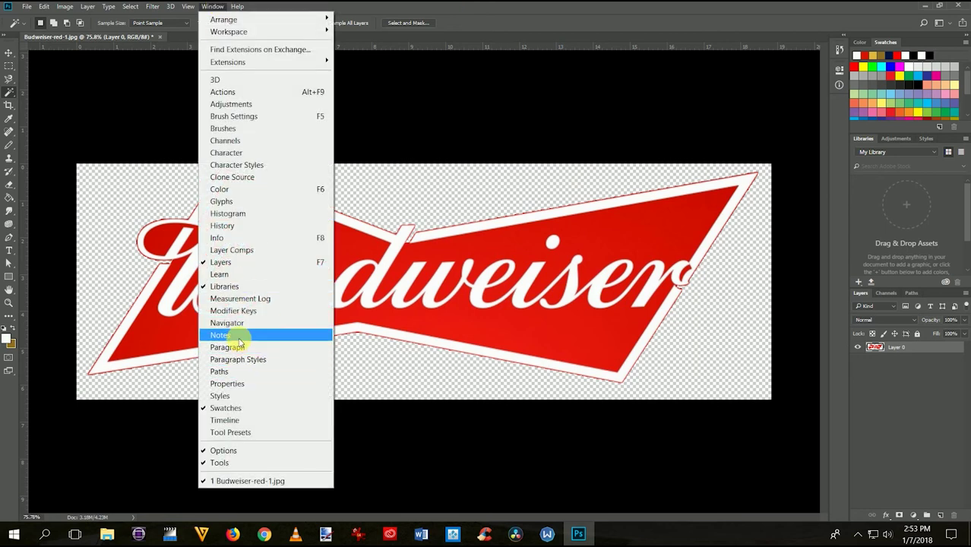
left_click(245, 225)
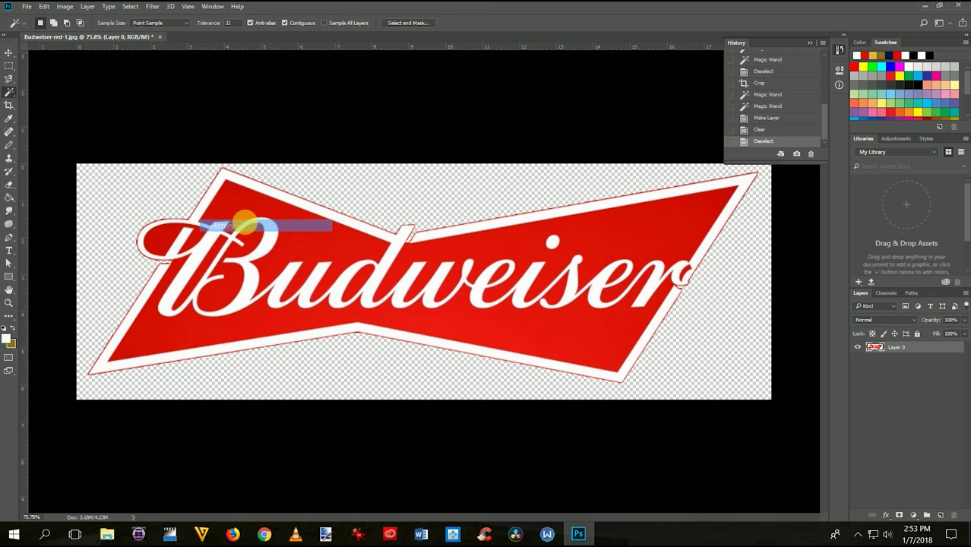
left_click(758, 129)
left_click(760, 122)
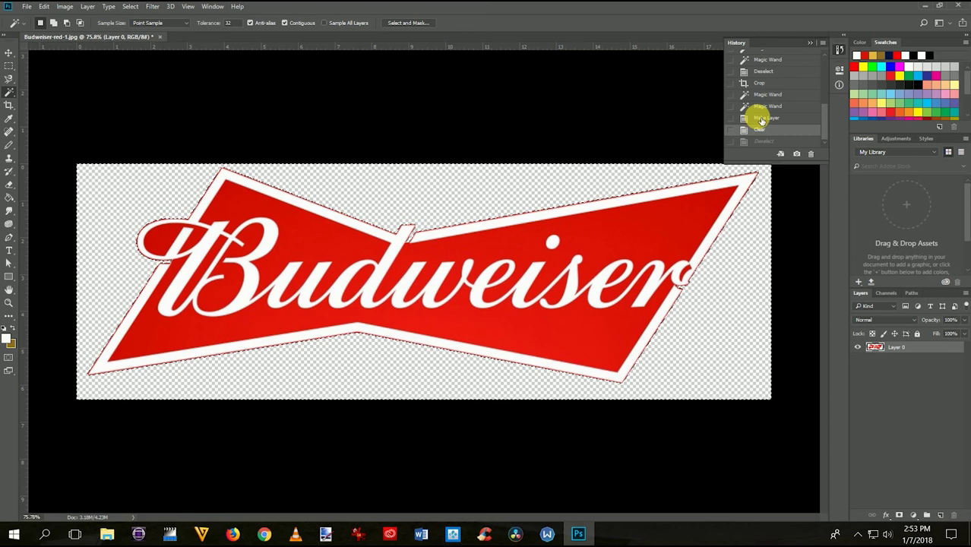
left_click(762, 120)
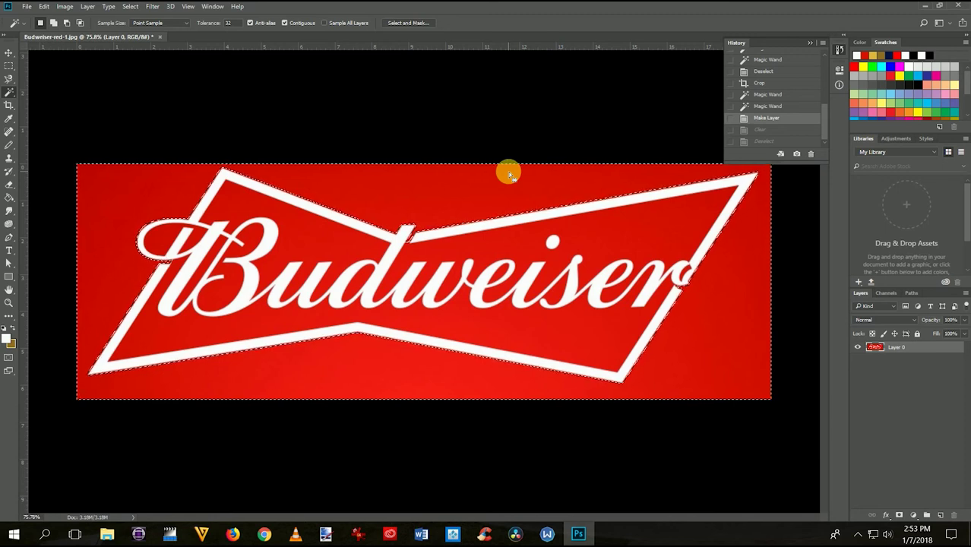
Invert the selection to cover the framed logo, try it as a layer mask, and undo the mask.
left_click(132, 9)
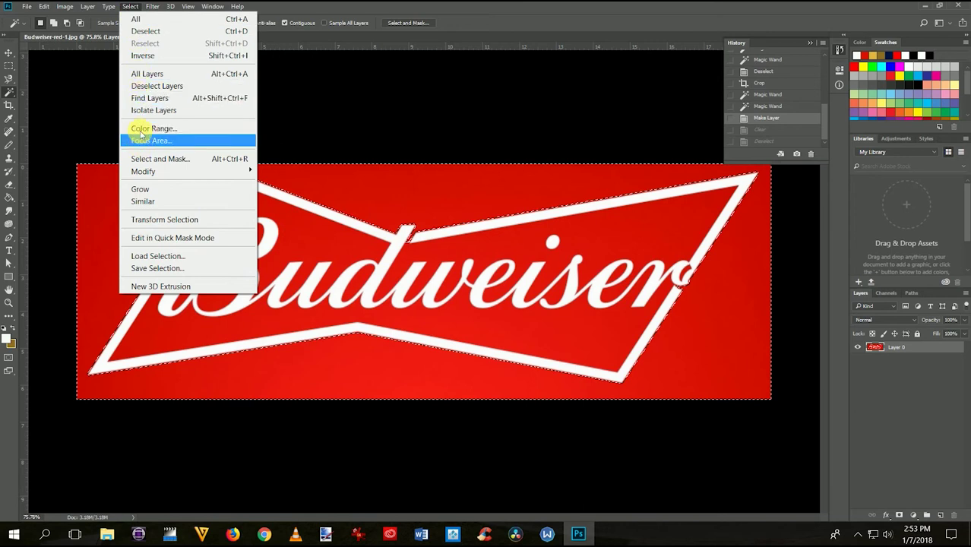
left_click(145, 56)
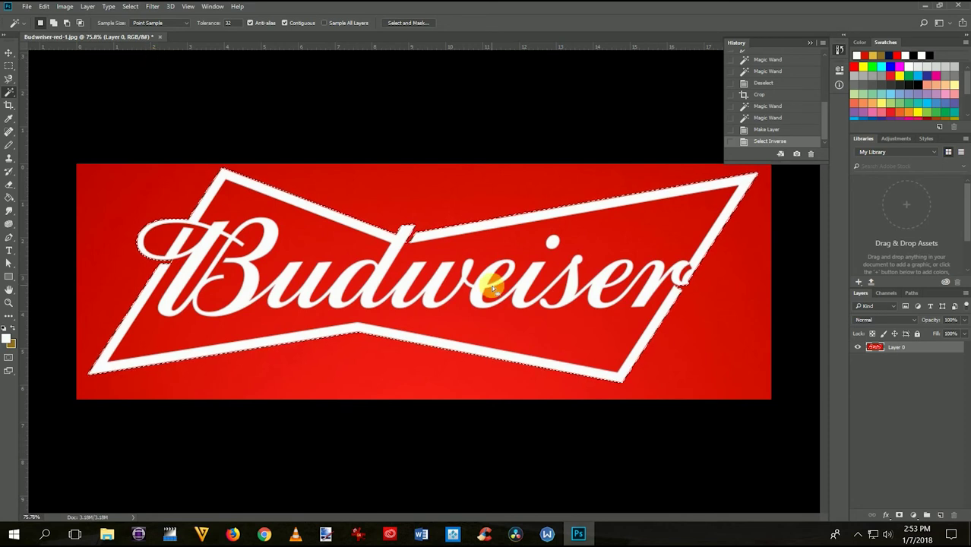
left_click(899, 515)
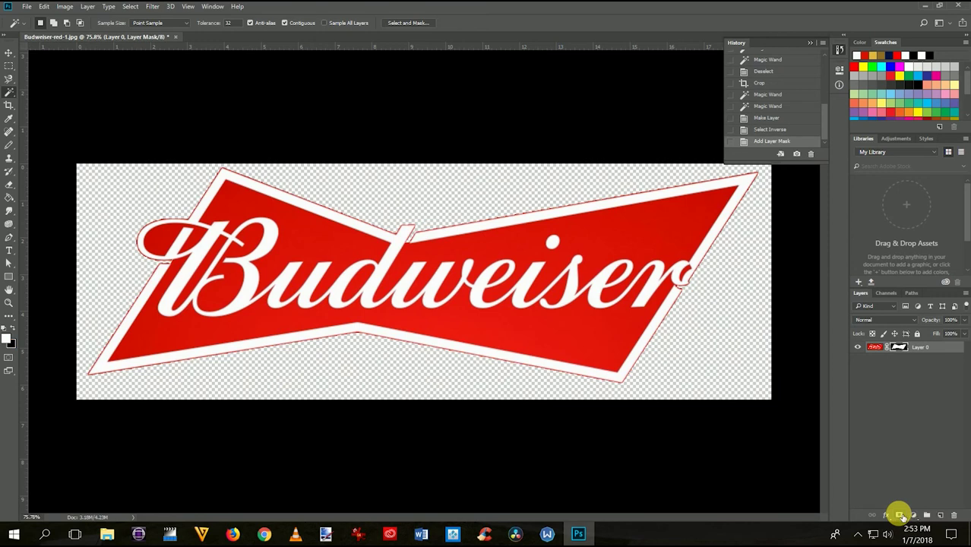
key("ctrl+z")
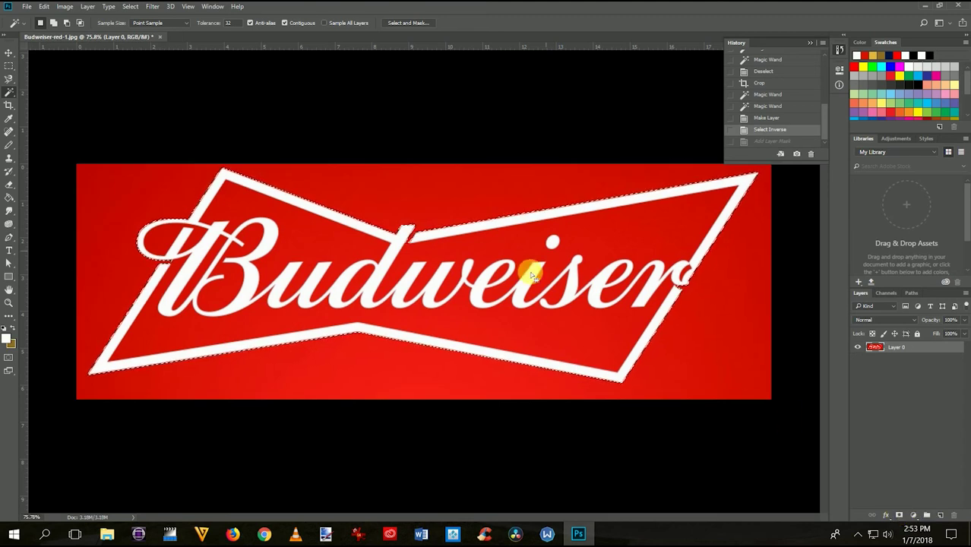
Try contracting the logo selection by 2 pixels and masking the layer with it, and return to the uncontracted inverted selection.
left_click(131, 8)
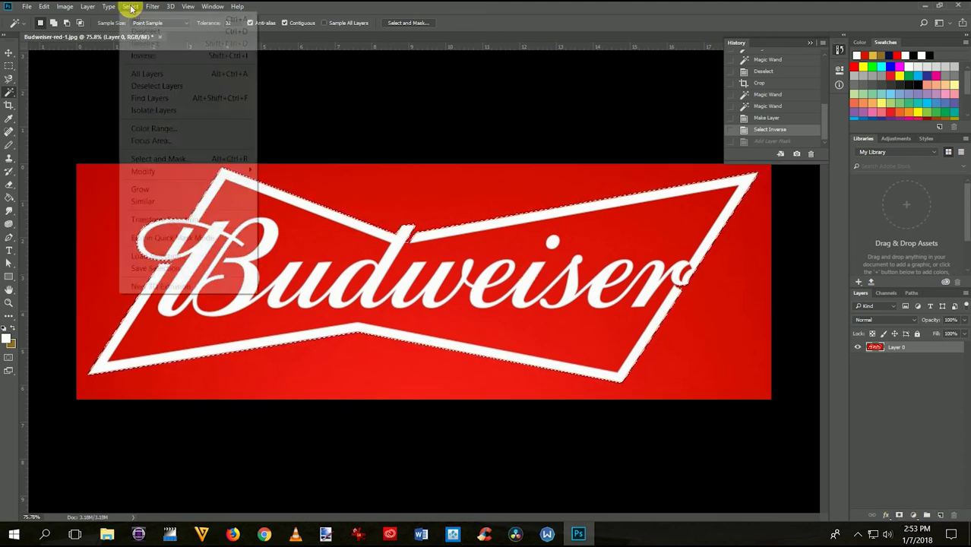
mouse_move(200, 174)
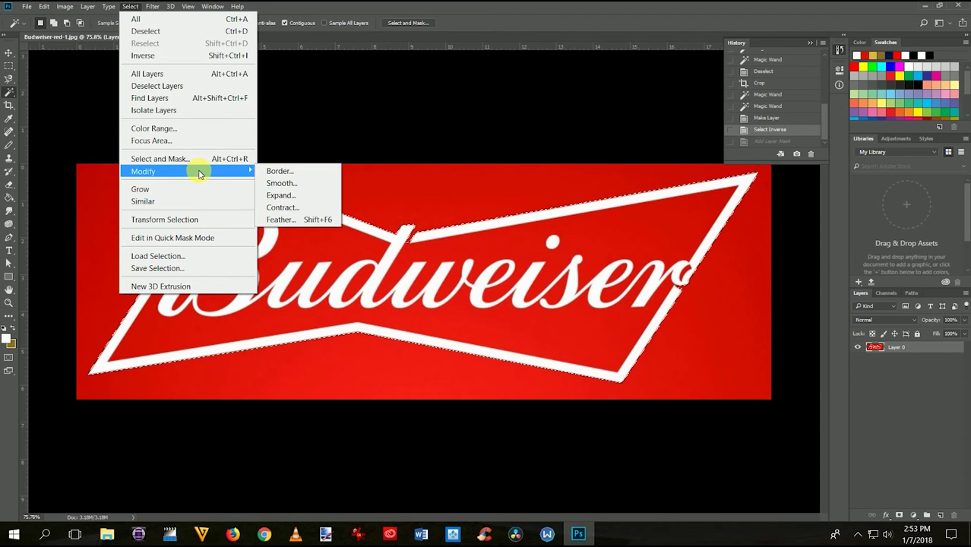
left_click(288, 207)
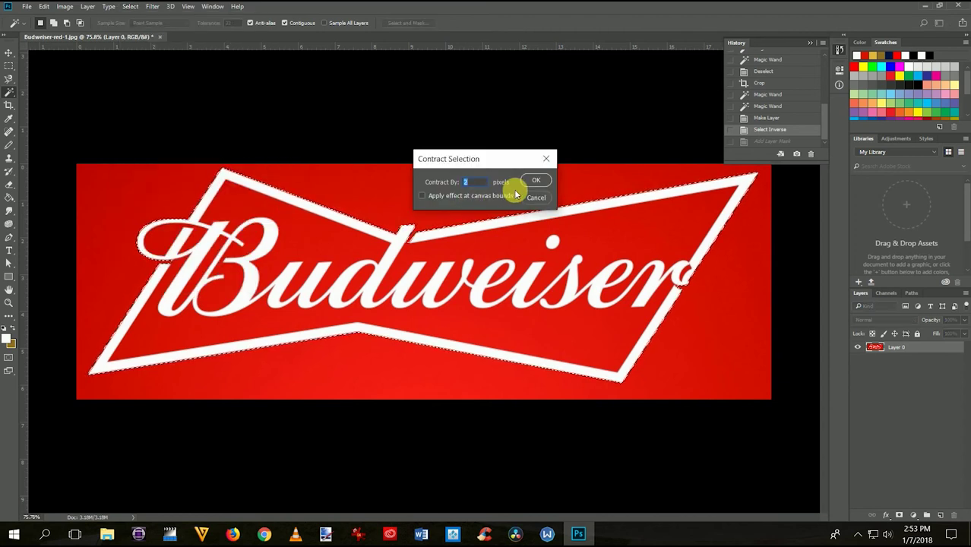
left_click(536, 184)
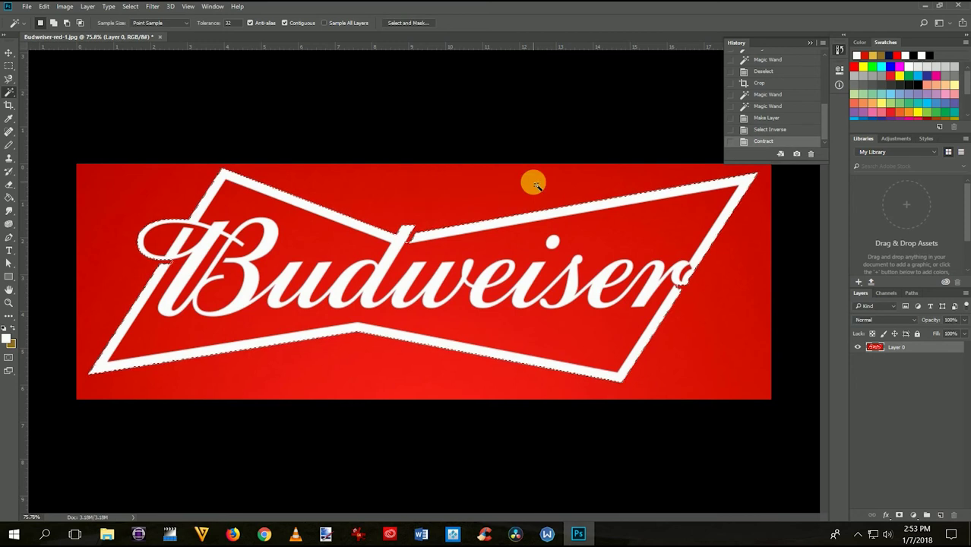
left_click(899, 514)
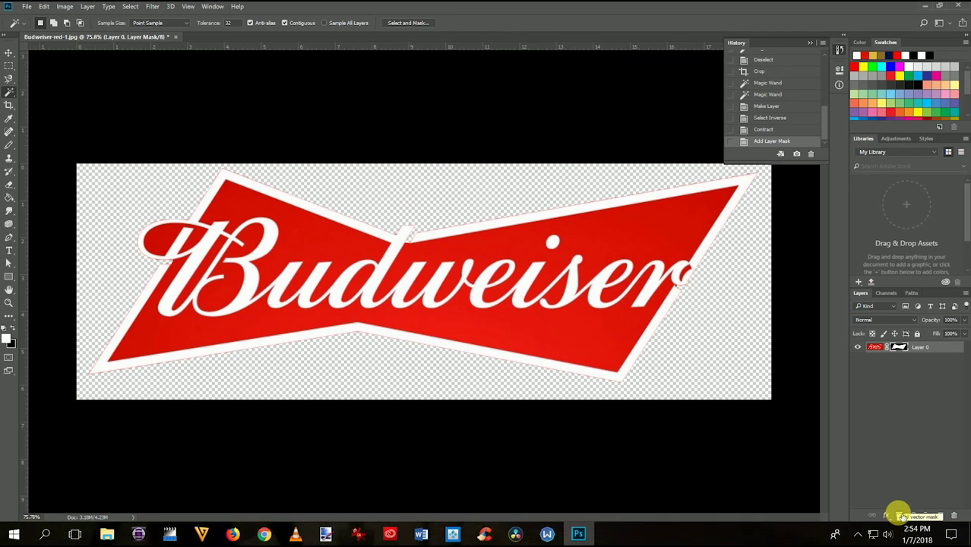
key("ctrl+z")
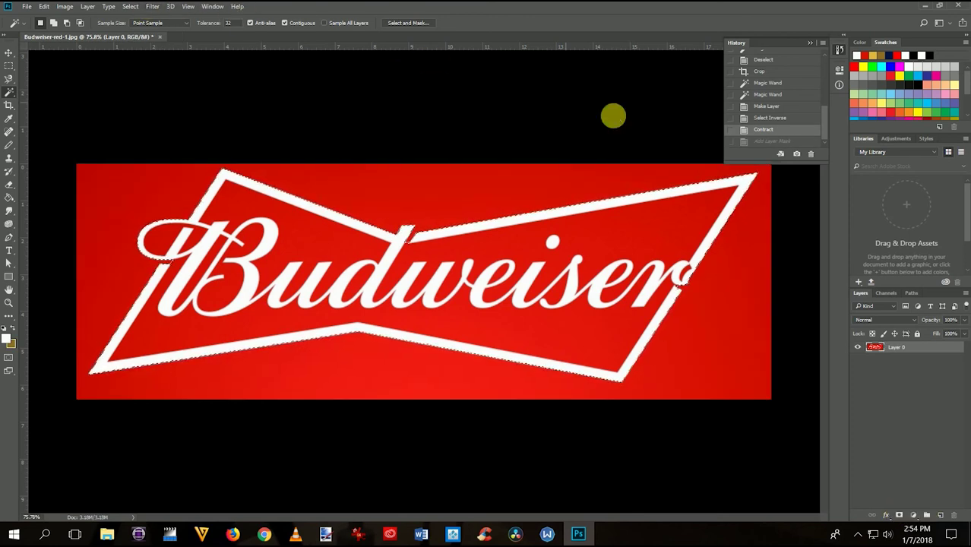
left_click(774, 119)
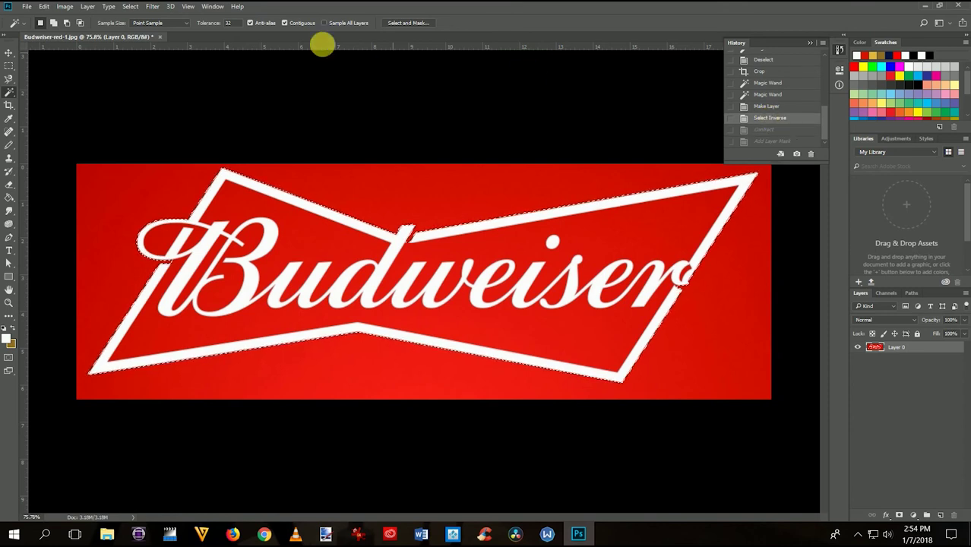
Contract the logo selection by 3 pixels and add a layer mask from it to cut away the red surroundings.
left_click(129, 8)
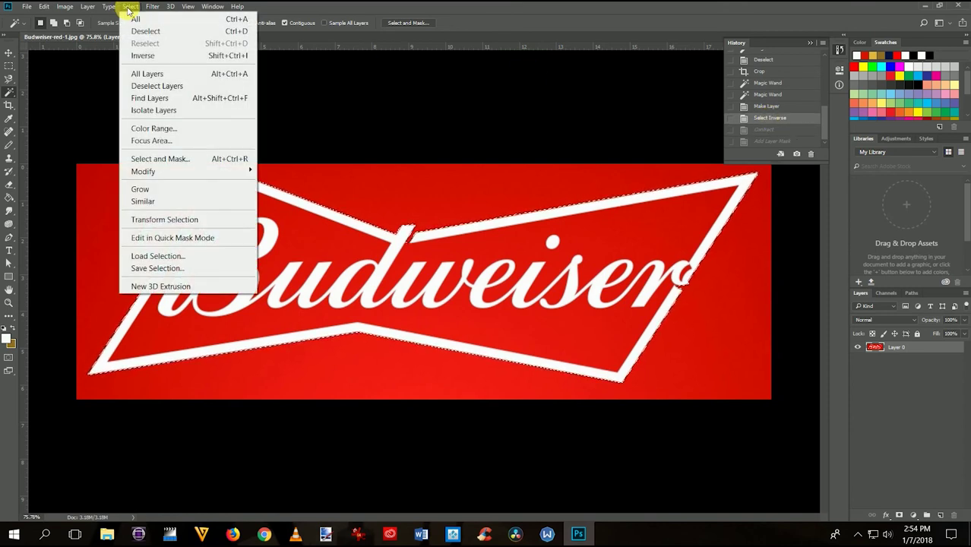
mouse_move(193, 177)
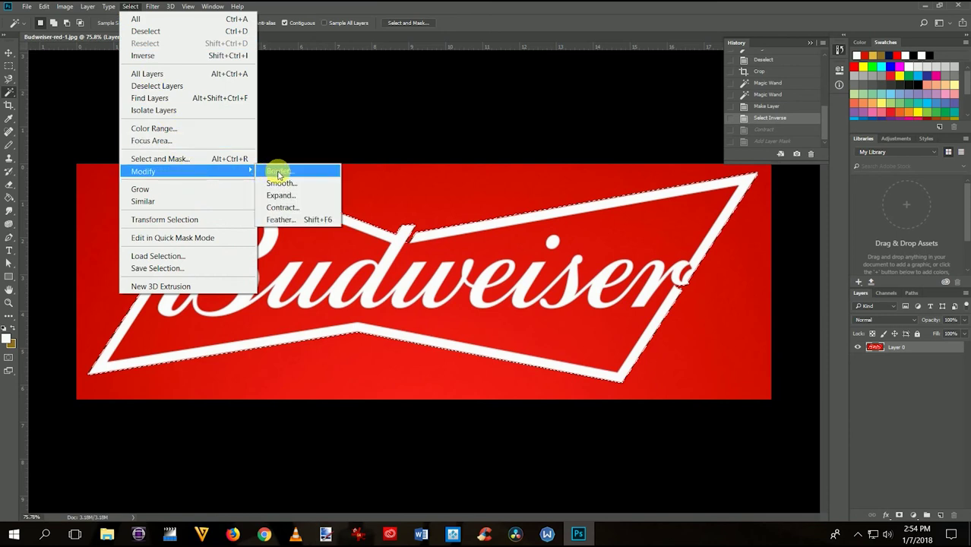
left_click(281, 207)
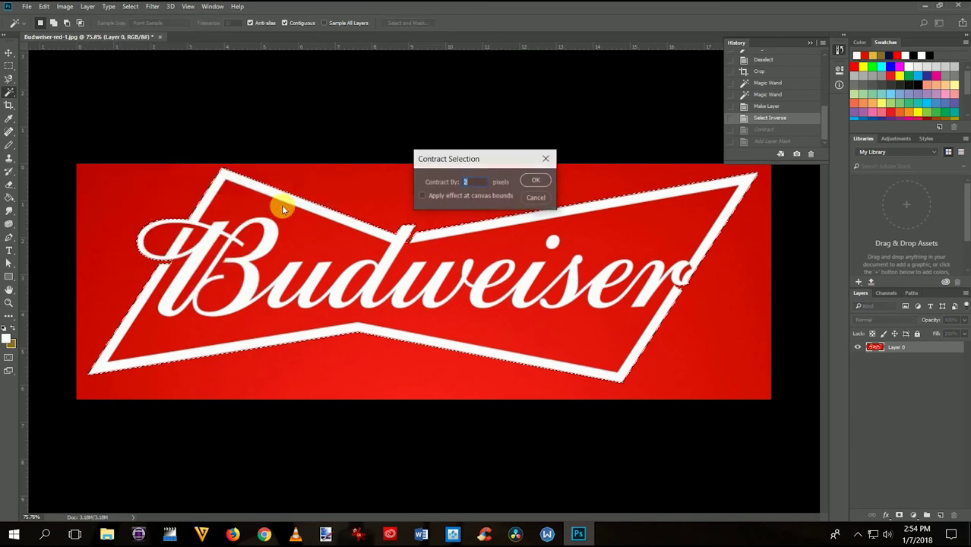
type("3")
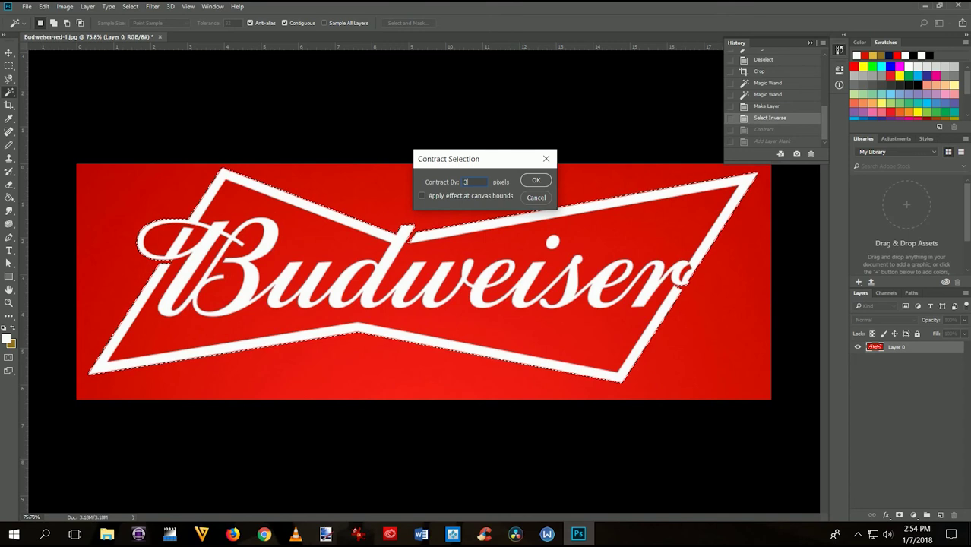
left_click(539, 181)
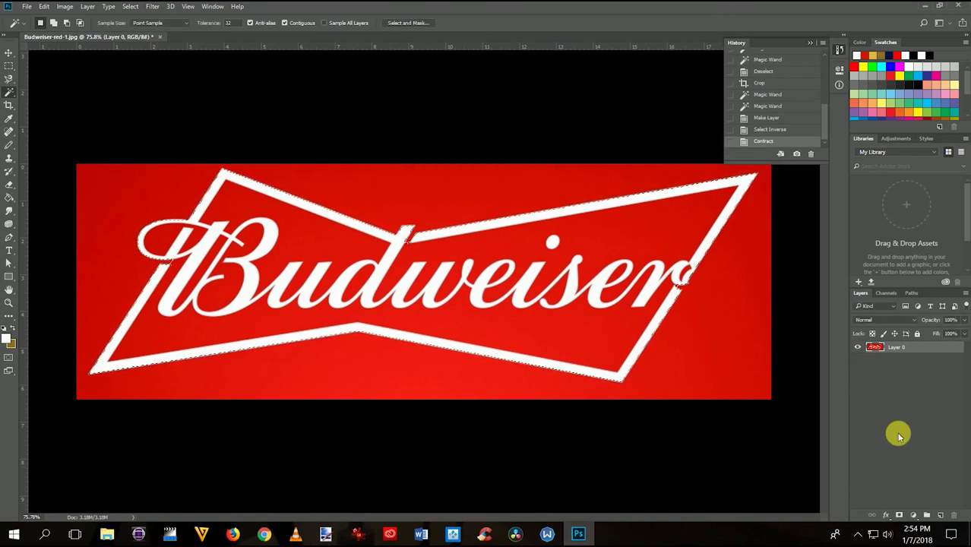
left_click(901, 516)
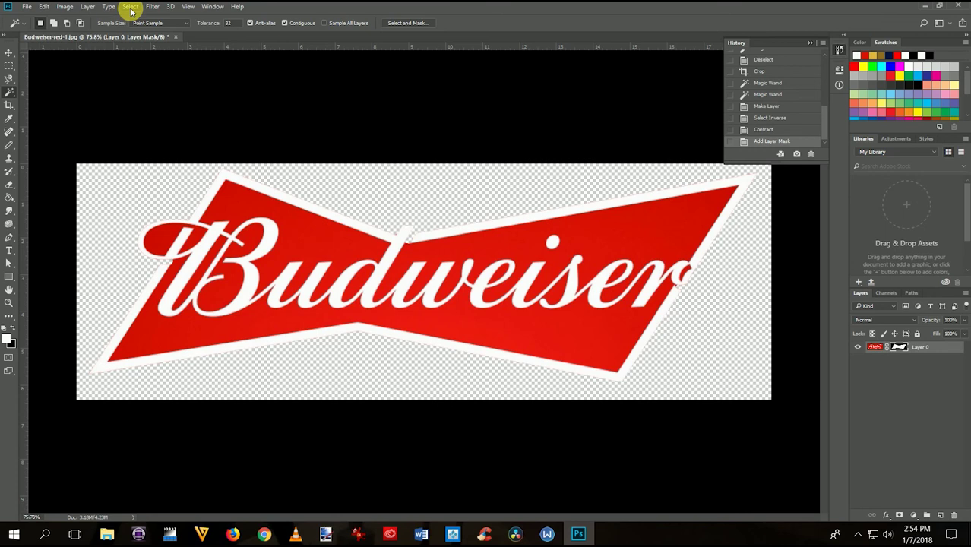
Add a drop shadow to the masked logo layer with an angle of 135° and a distance of 18 px.
left_click(87, 7)
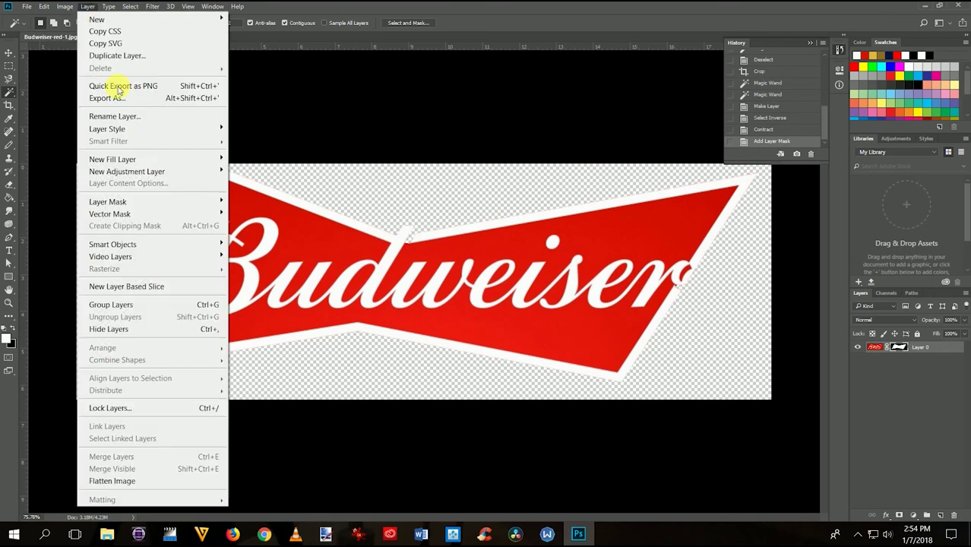
mouse_move(135, 130)
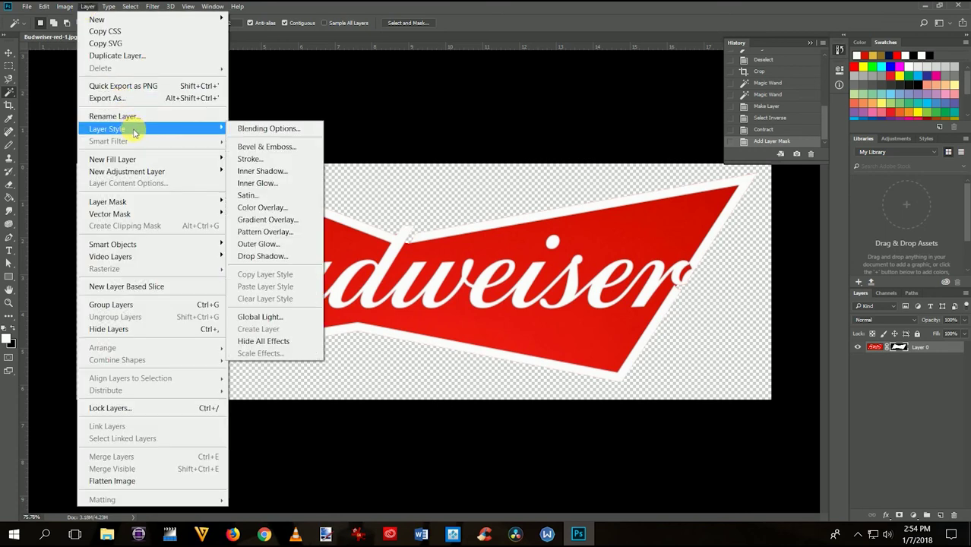
left_click(253, 257)
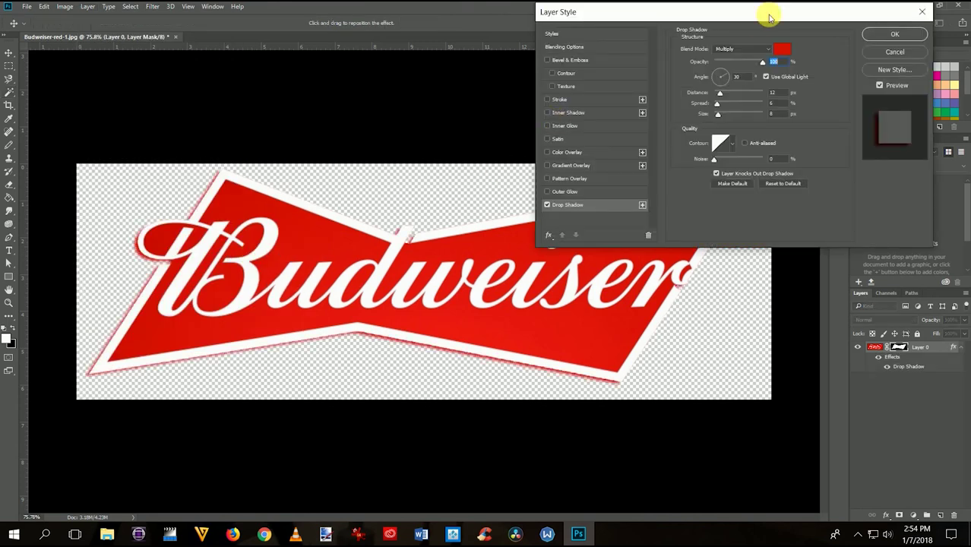
left_click(748, 78)
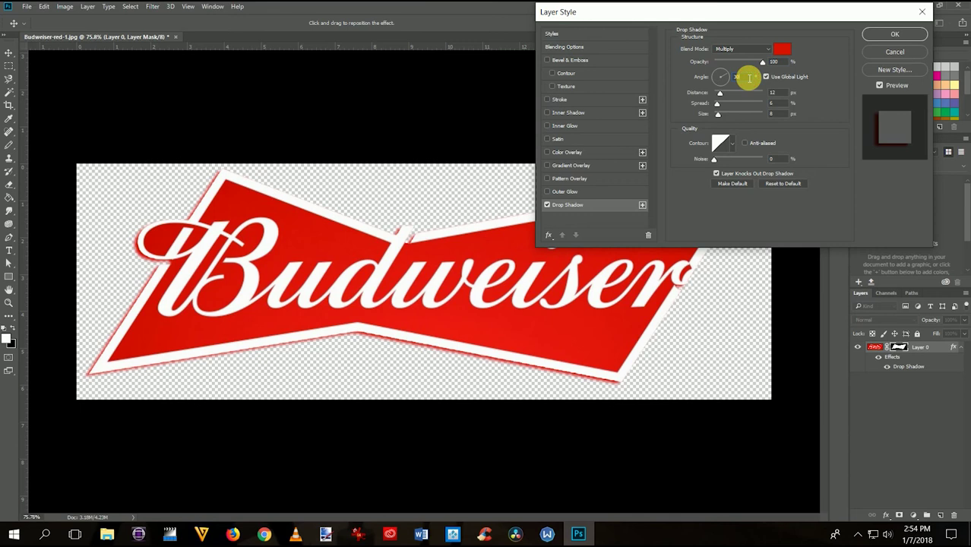
type("-35")
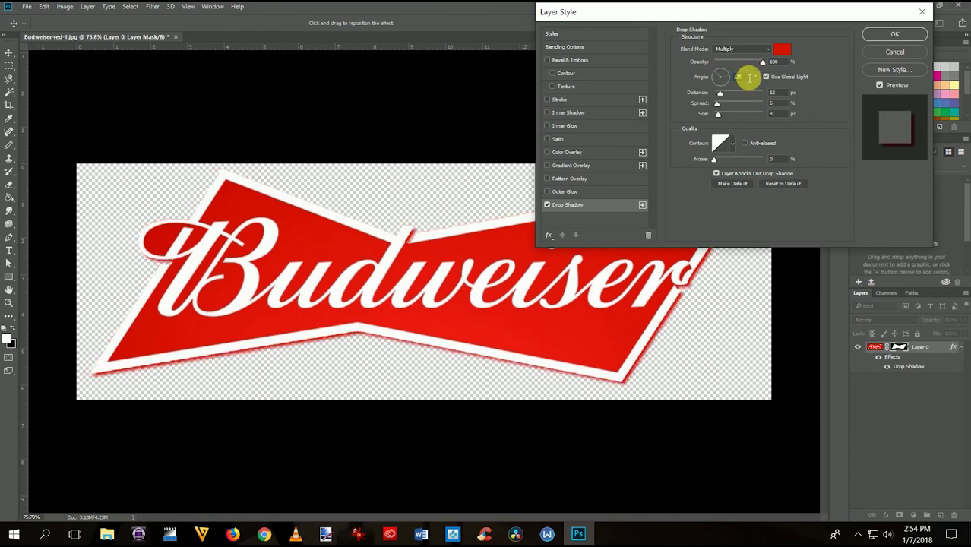
double_click(752, 77)
left_click(783, 95)
key("BackSpace")
type("8")
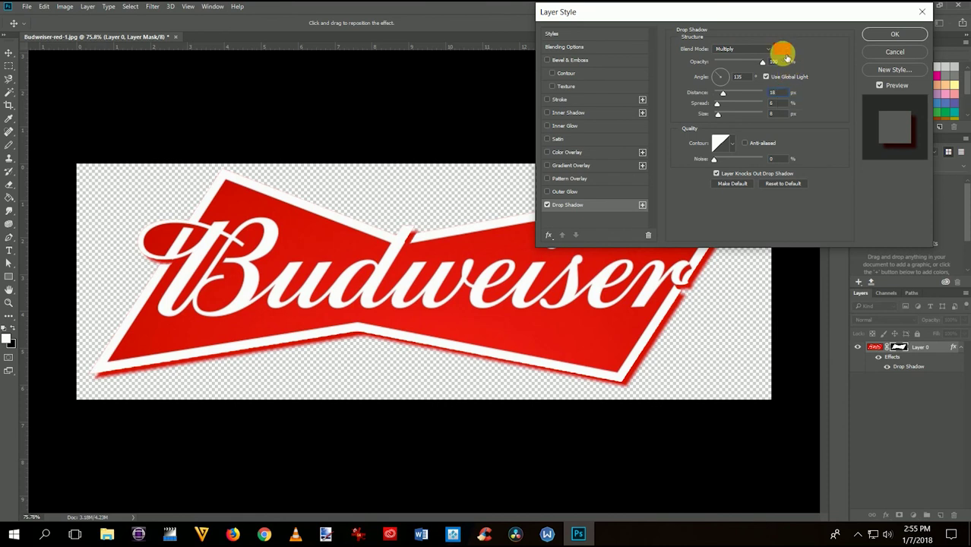
Change the drop shadow colour to the near-black 0a0101.
left_click(782, 48)
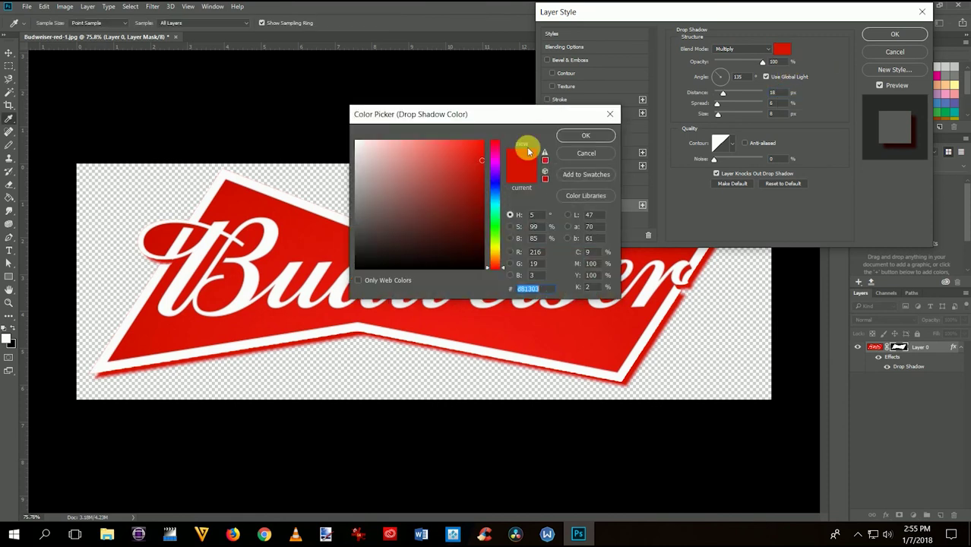
left_click(476, 263)
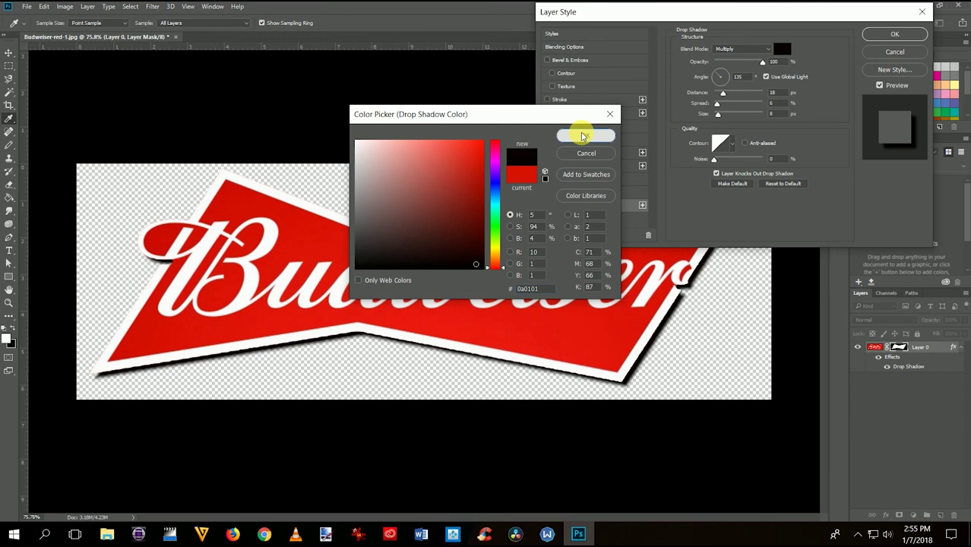
left_click(583, 135)
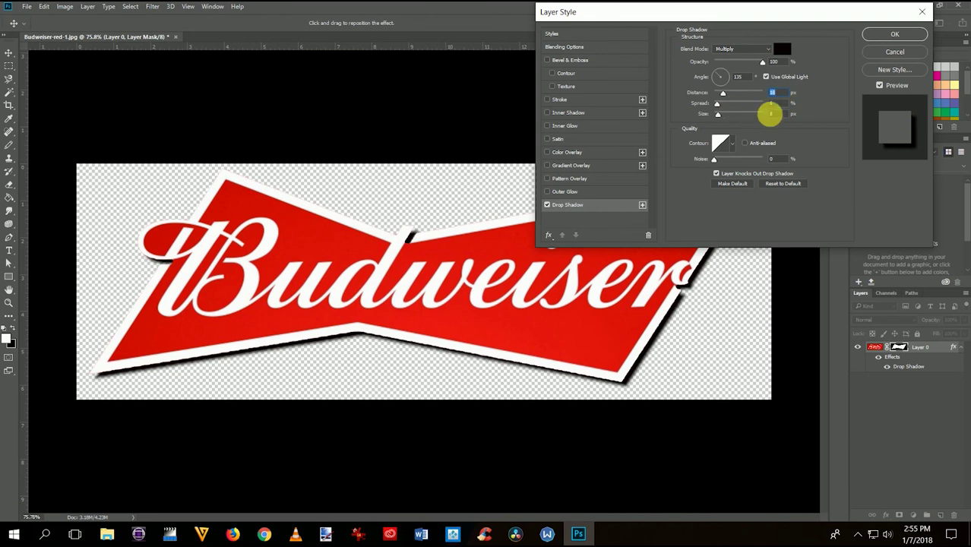
Set the drop shadow's size to 16 px and its opacity to 80%.
left_click(777, 116)
type("12")
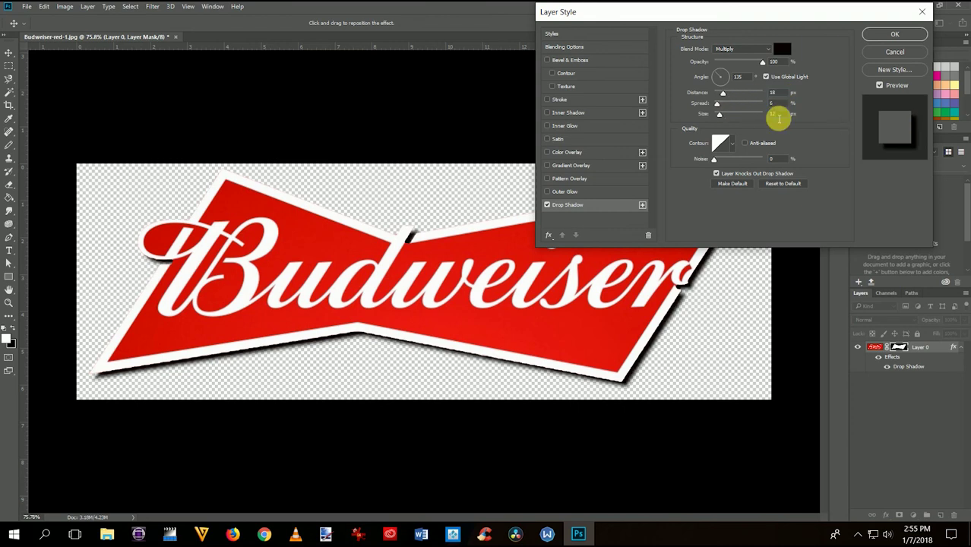
key("BackSpace")
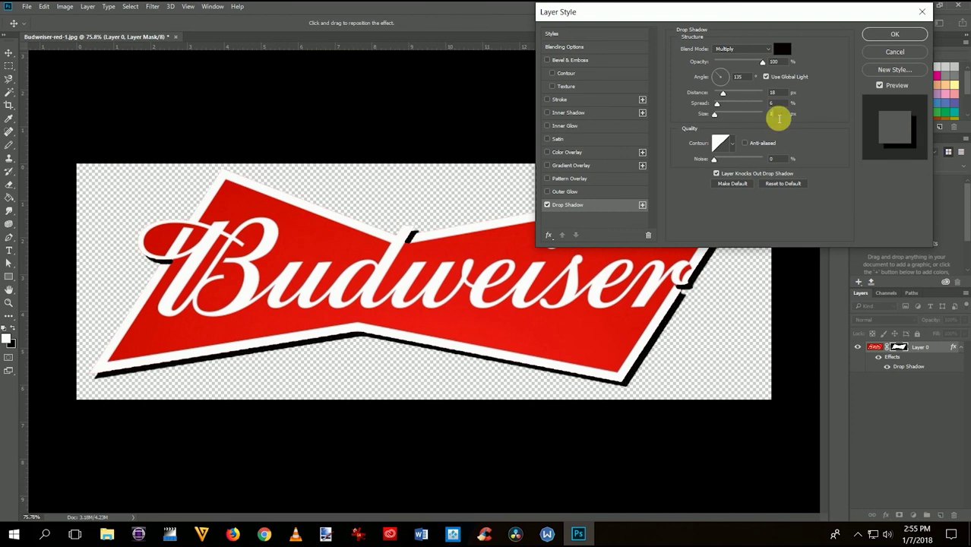
type("6")
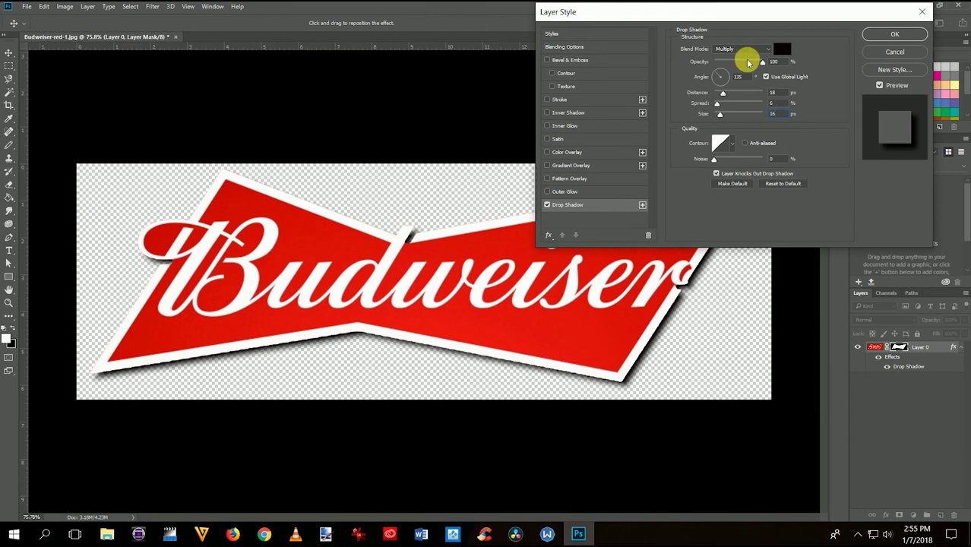
double_click(783, 64)
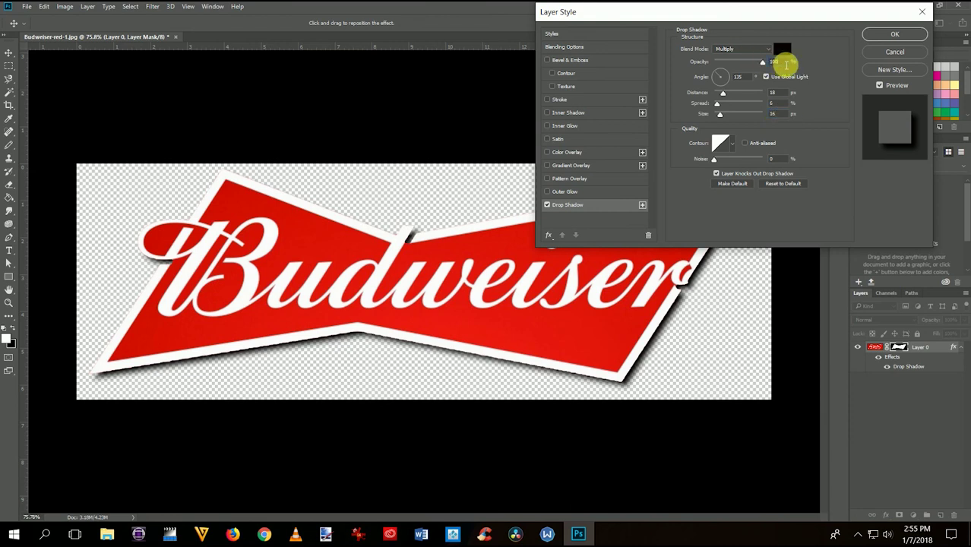
type("0")
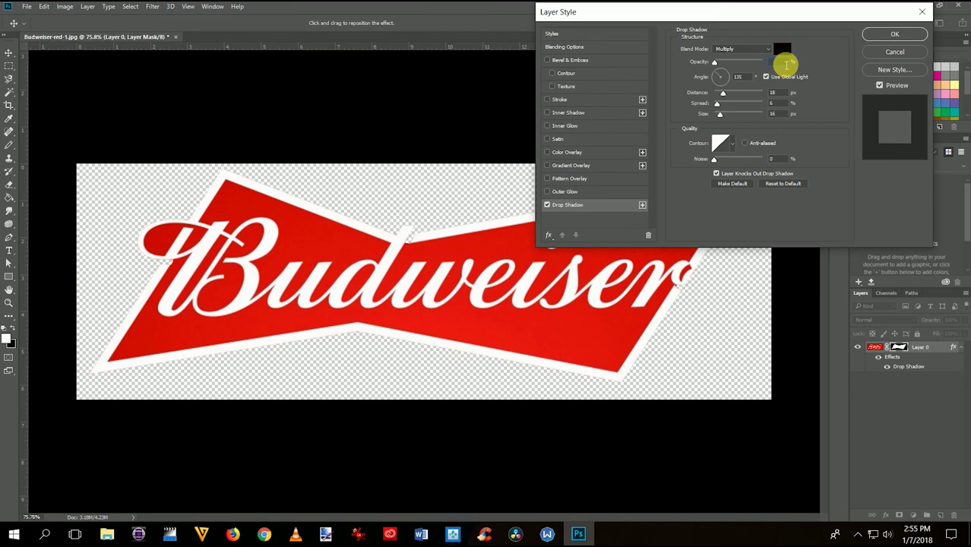
type("80")
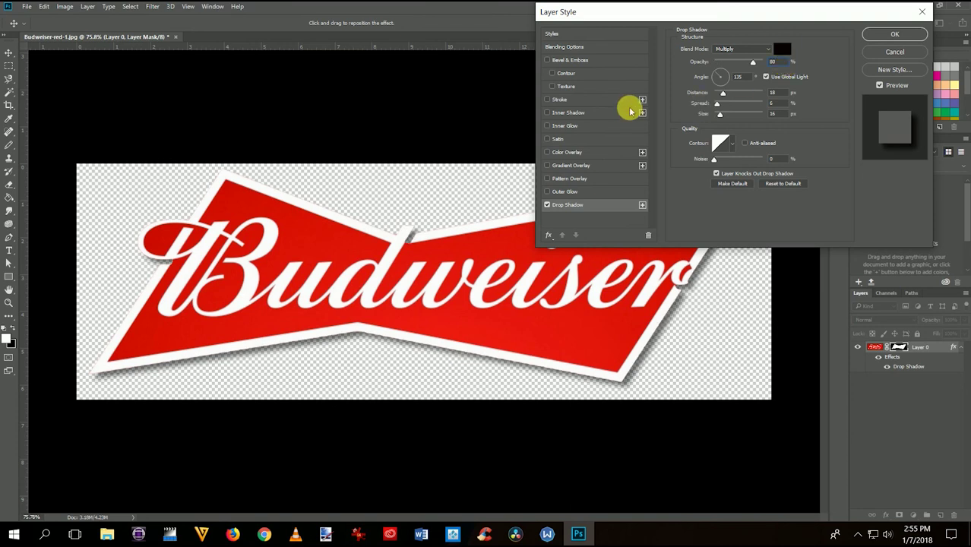
Compare the whole logo with the drop shadow off and on, and apply the layer style with the shadow enabled.
left_click_drag(680, 15, 894, 6)
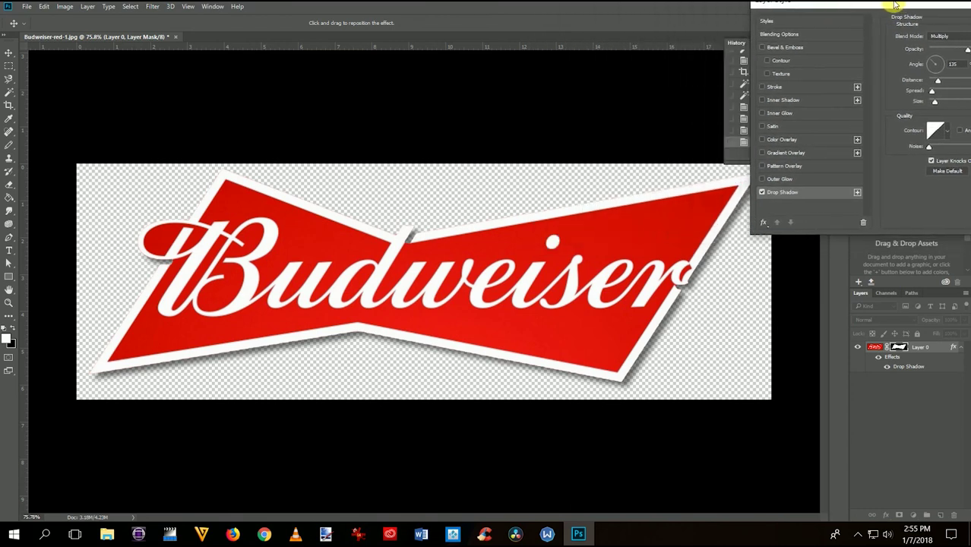
left_click(763, 203)
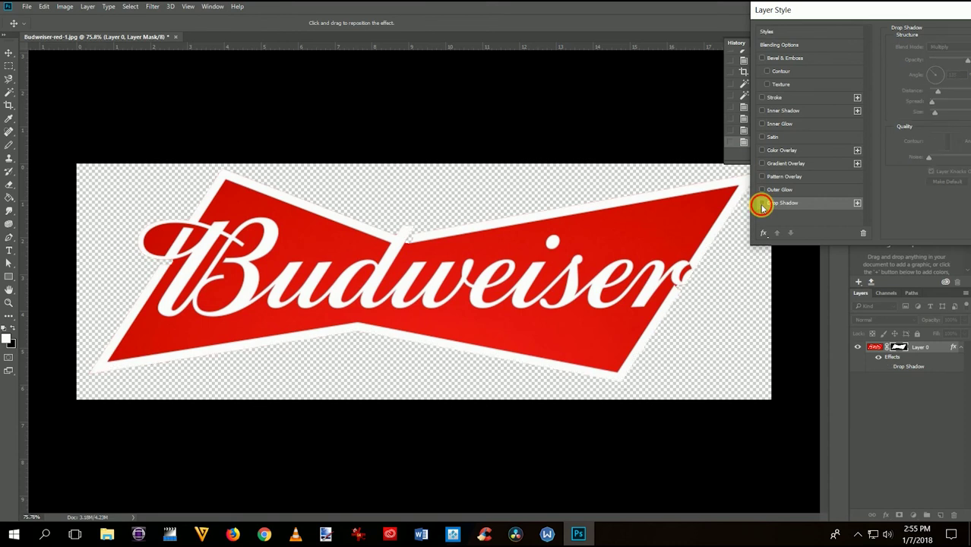
left_click(762, 204)
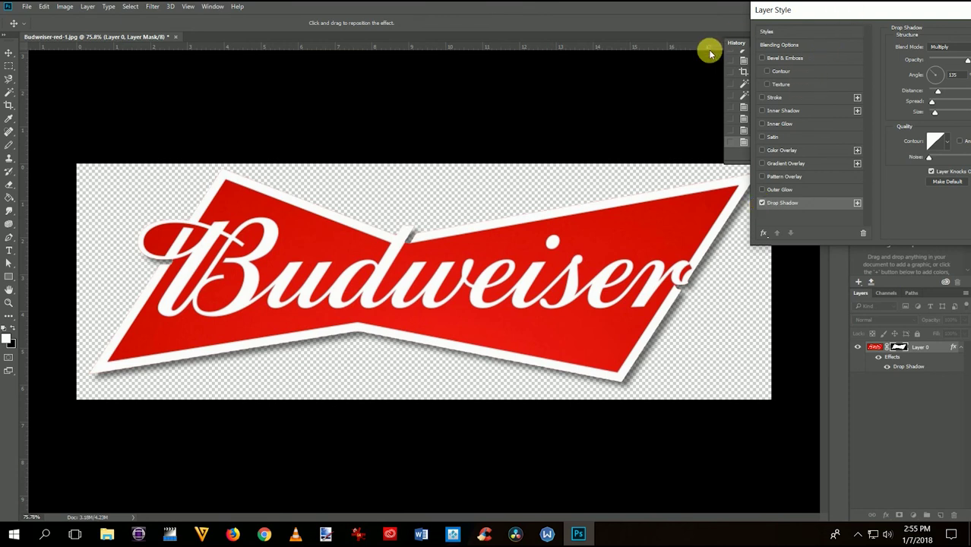
left_click_drag(854, 15, 589, 131)
left_click(832, 148)
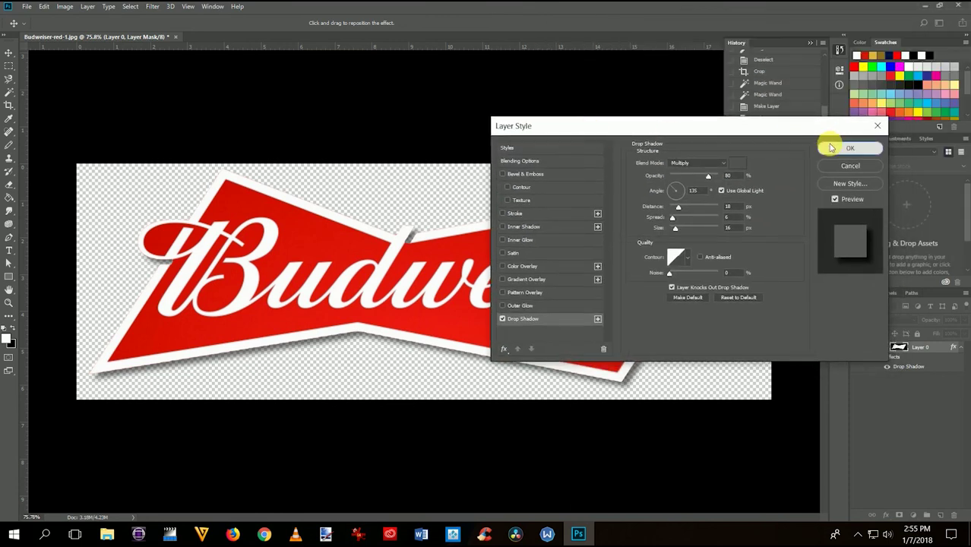